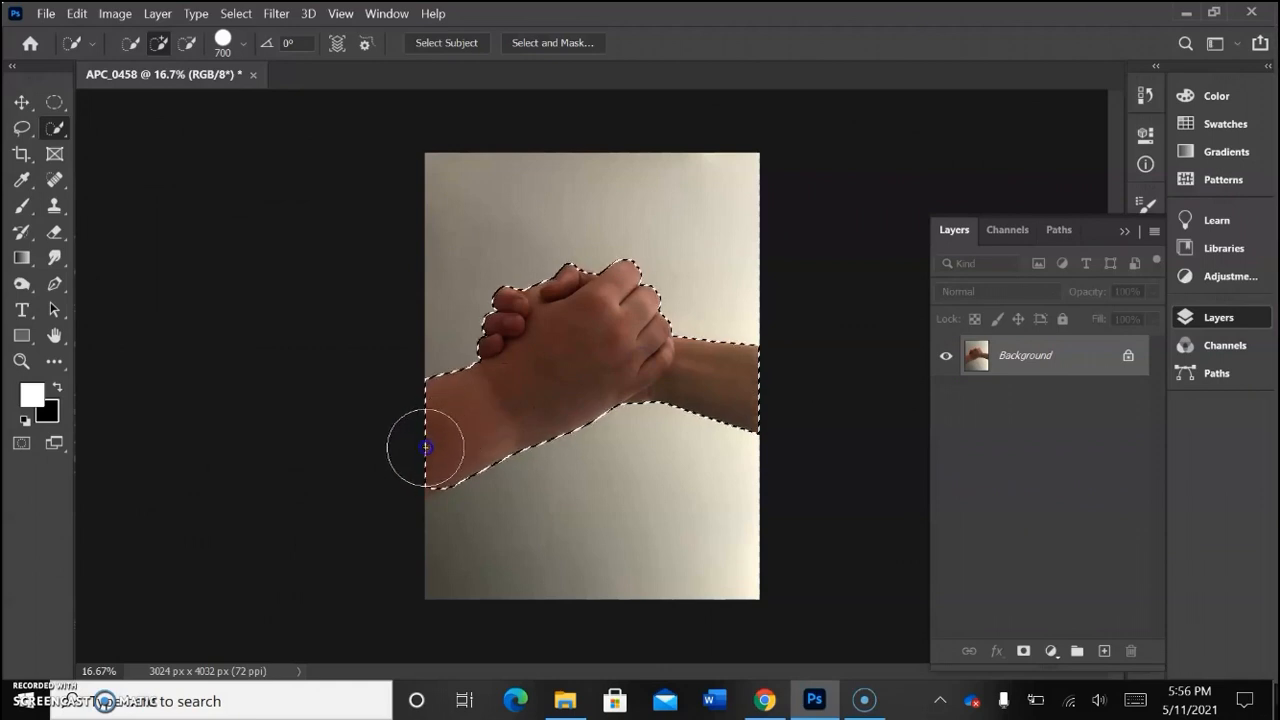
# Step: Extend the selection over the lower edge of the left forearm and feather the selection by 0.5 pixels
pyautogui.moveTo(419, 451)
pyautogui.mouseDown()
pyautogui.moveTo(511, 397)
pyautogui.moveTo(603, 317)
pyautogui.moveTo(558, 307)
pyautogui.moveTo(587, 336)
pyautogui.mouseUp()
pyautogui.rightClick(595, 333)
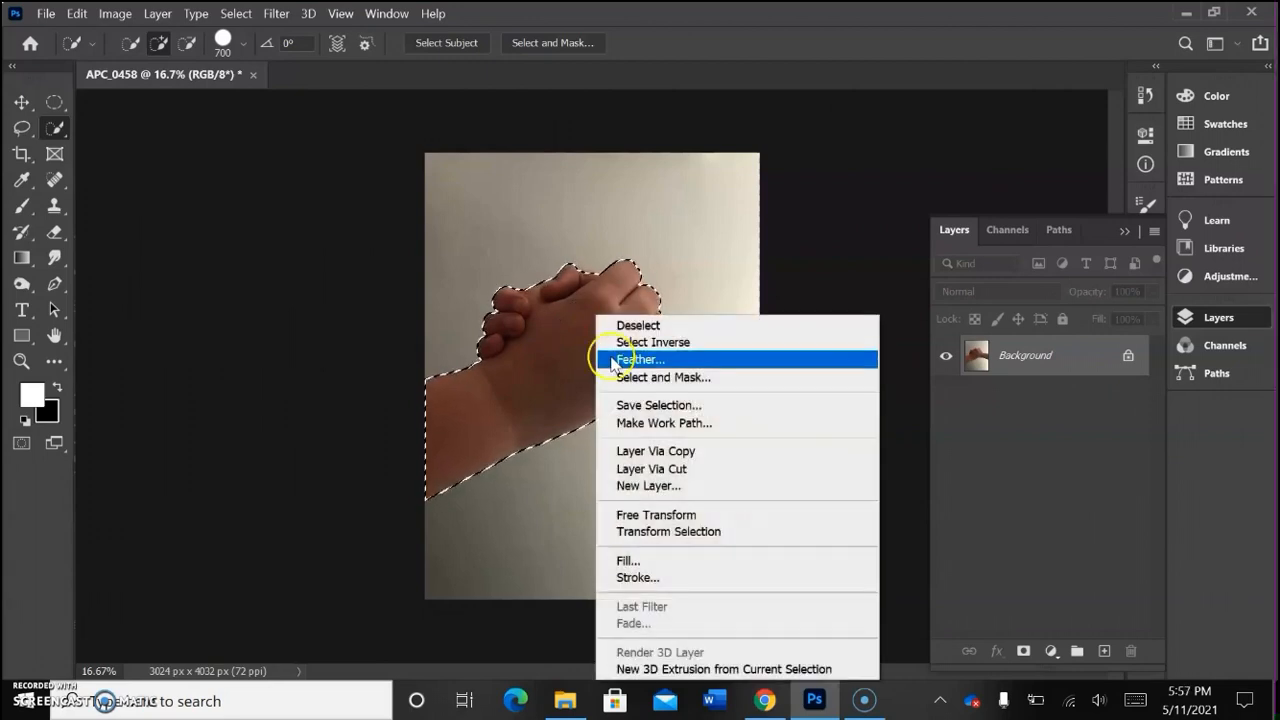
pyautogui.click(600, 359)
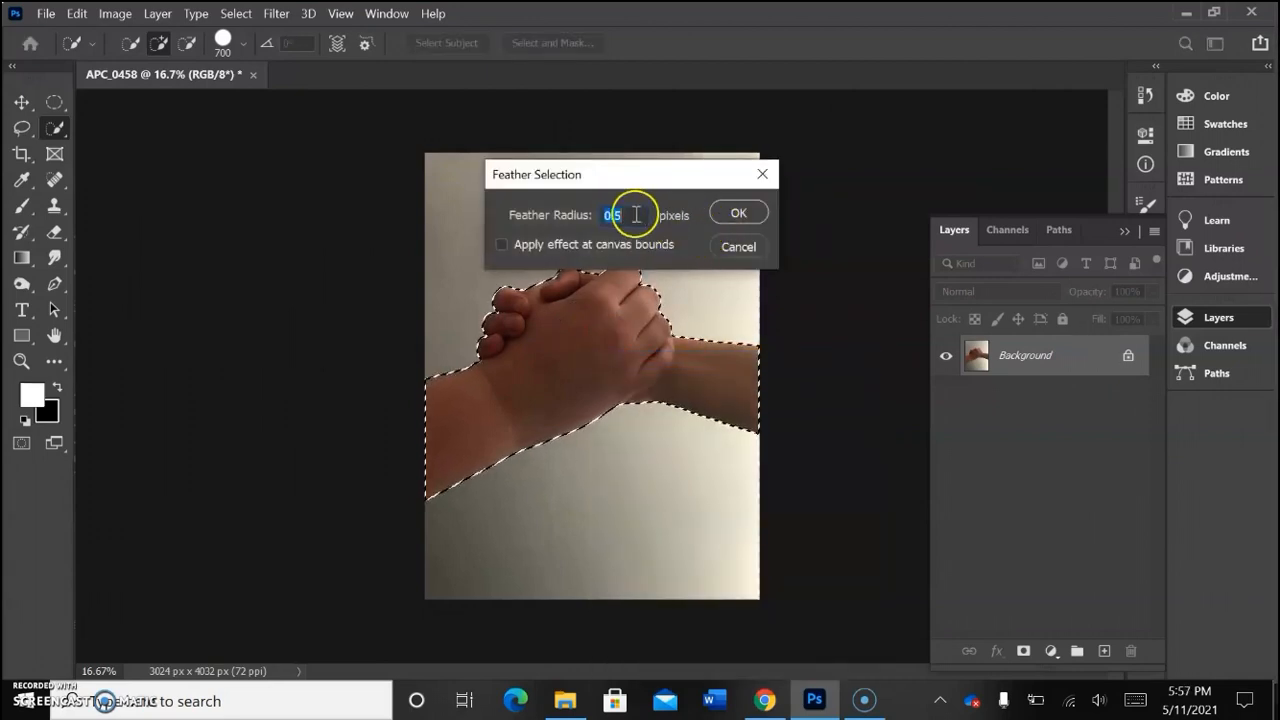
pyautogui.click(733, 213)
pyautogui.moveTo(650, 302); pyautogui.dragTo(625, 350)
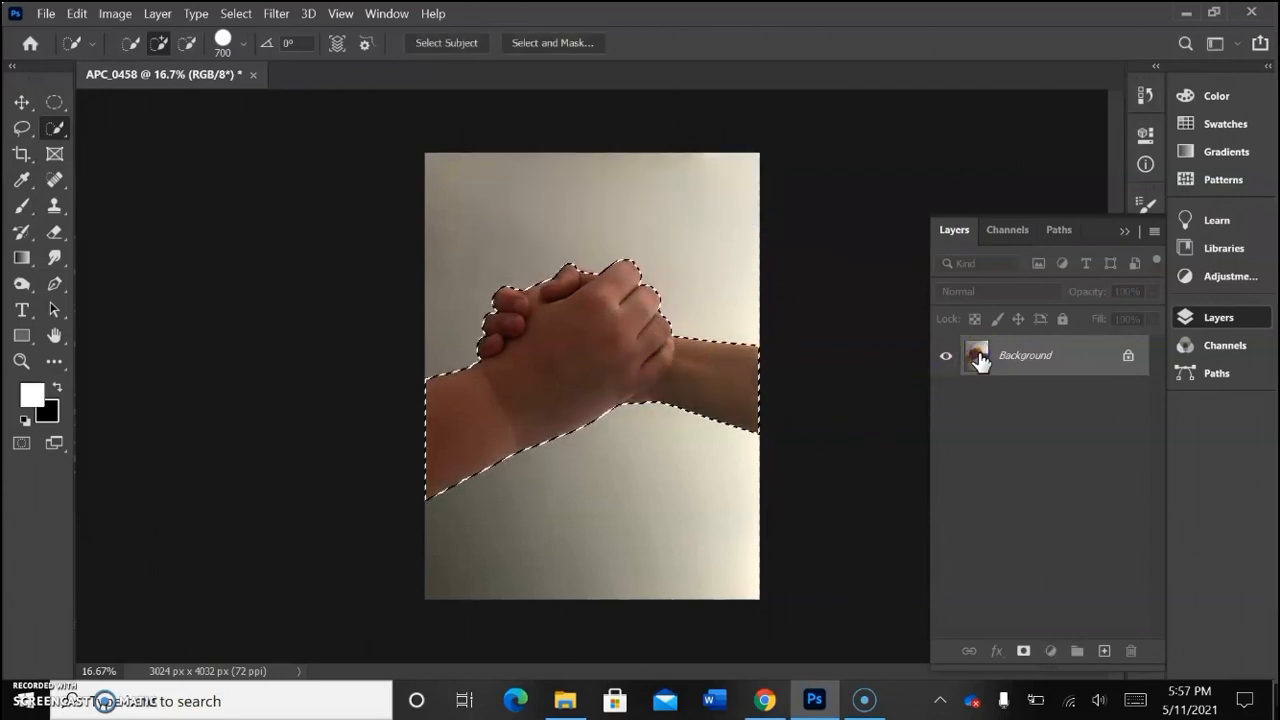
# Step: Copy the selected hands to a new layer and delete the original Background layer
pyautogui.hotkey('ctrl', 'j')
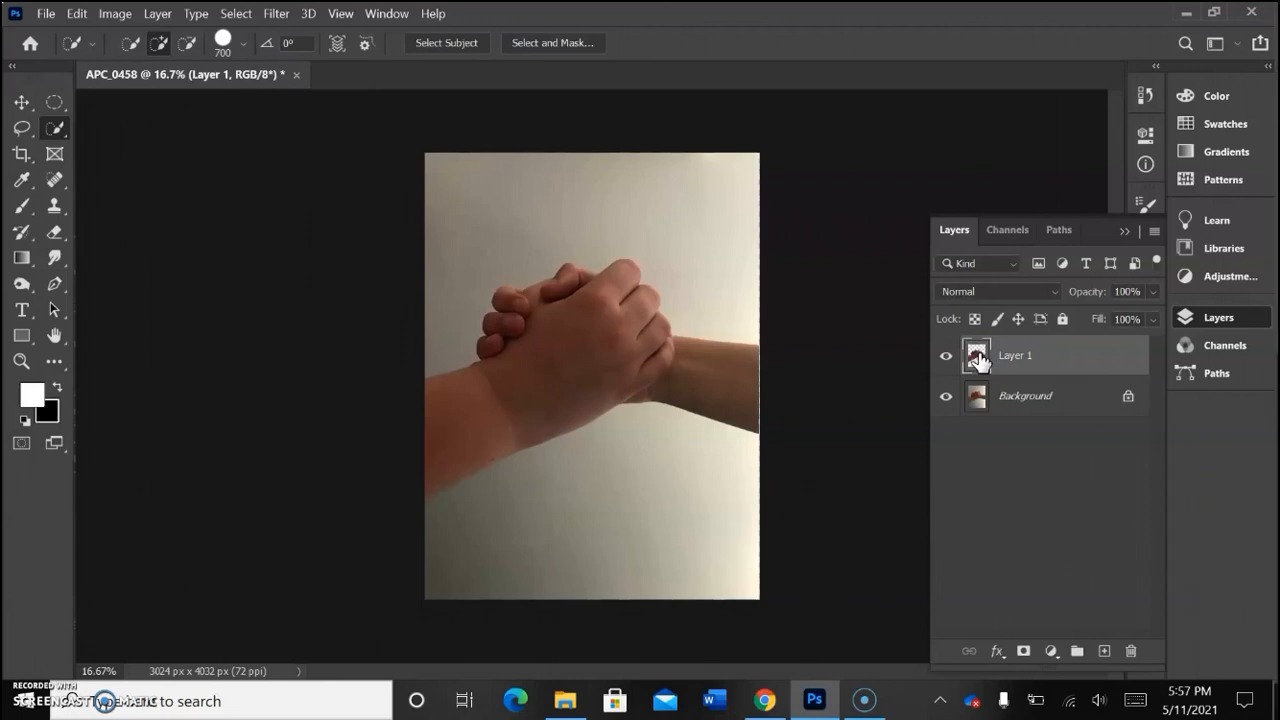
pyautogui.doubleClick(1063, 410)
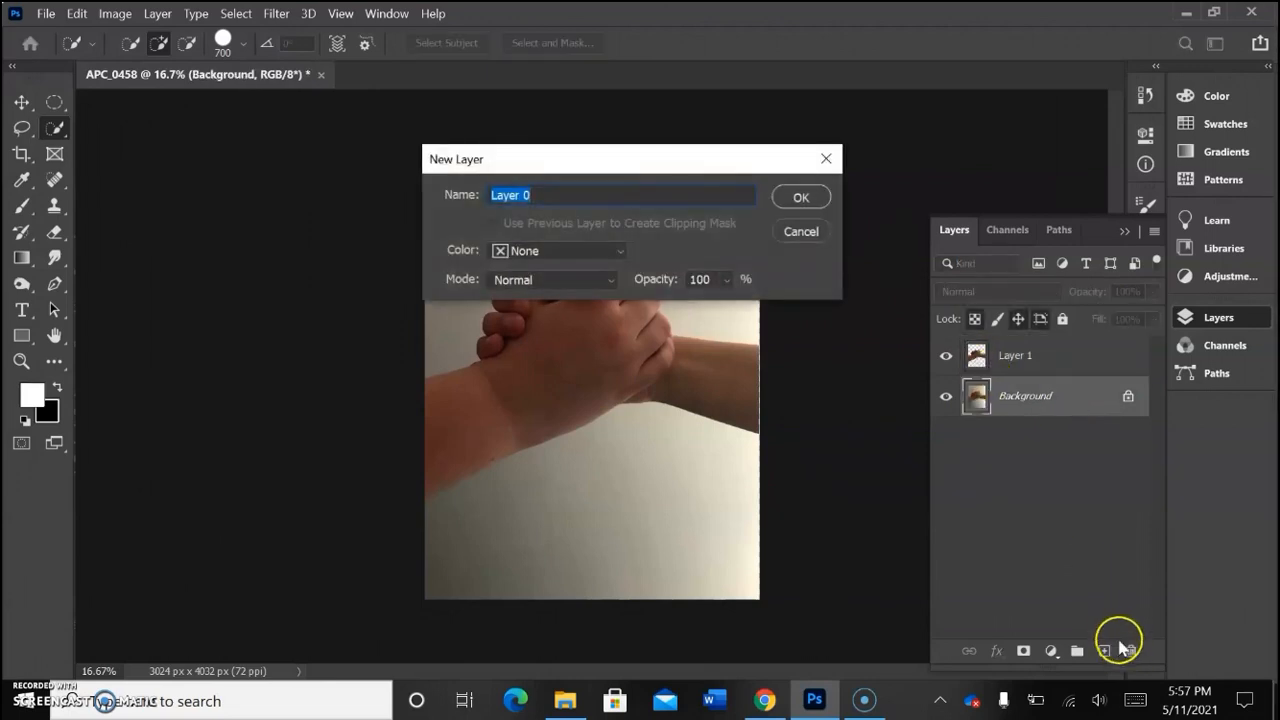
pyautogui.click(801, 233)
pyautogui.moveTo(1063, 409); pyautogui.dragTo(1131, 651)
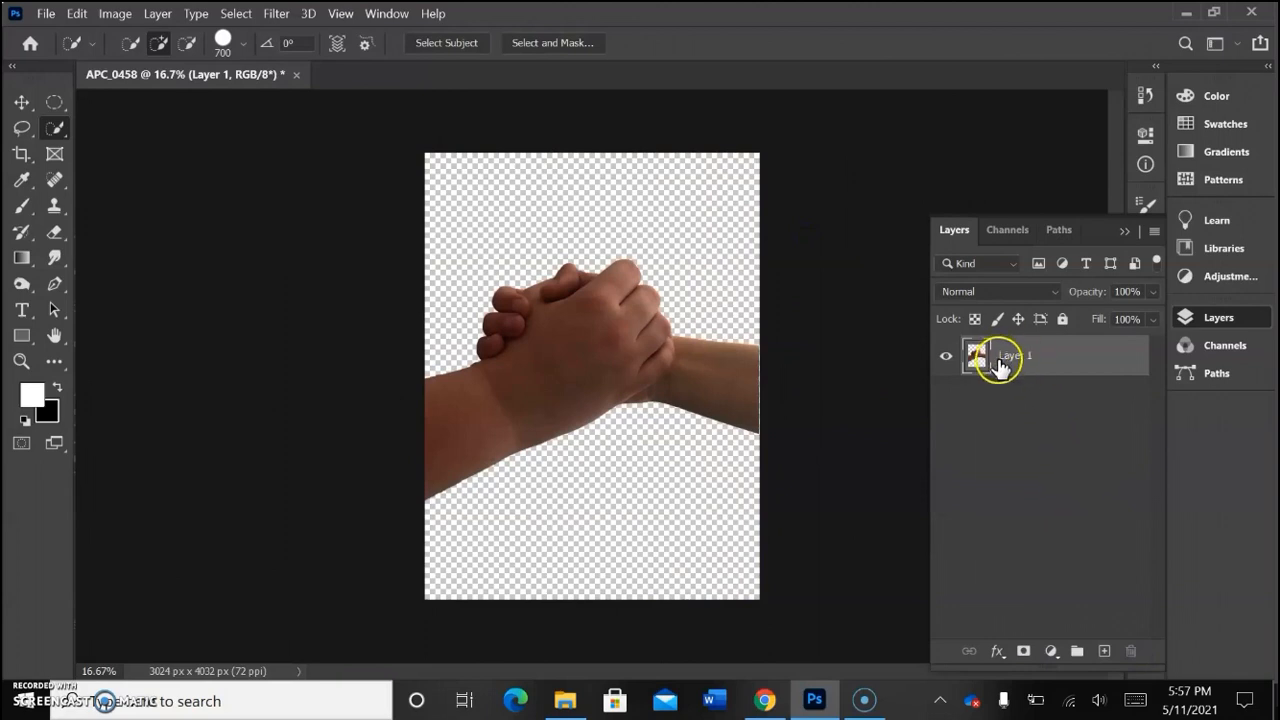
# Step: Add a white (ffffff) Solid Color fill layer and place it beneath the hands layer
pyautogui.click(1048, 653)
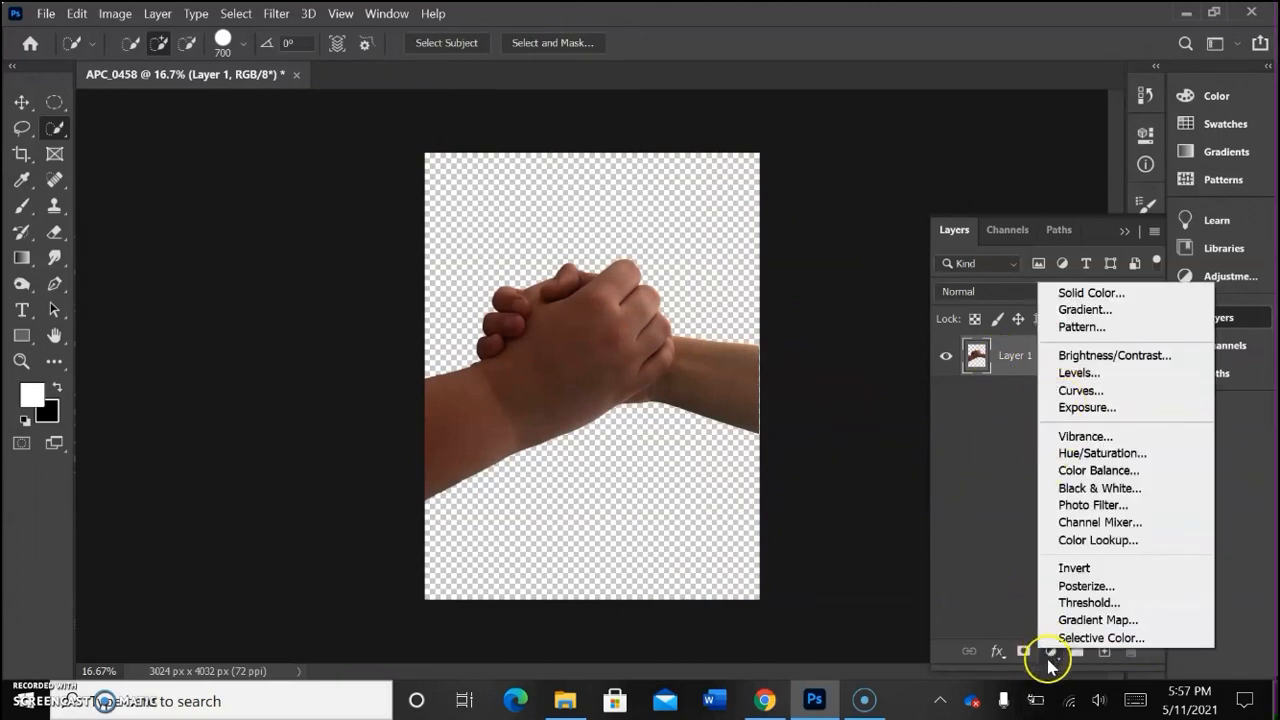
pyautogui.click(1079, 294)
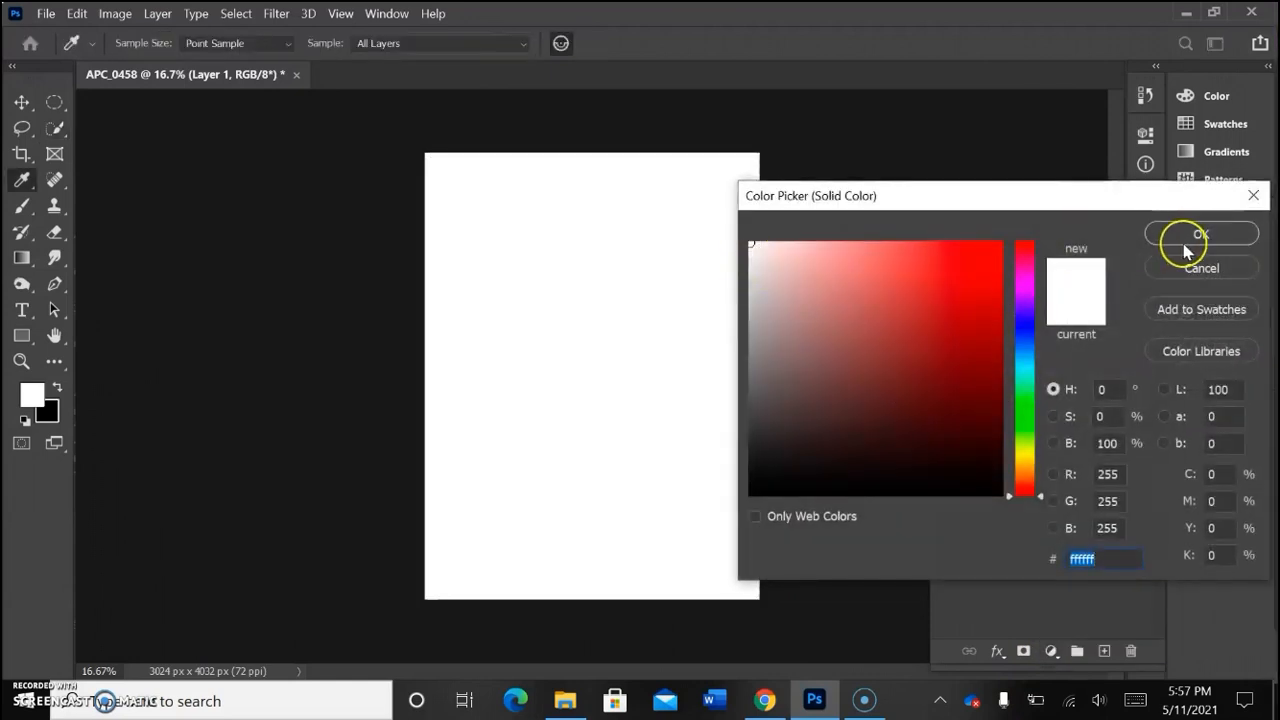
pyautogui.click(1190, 236)
pyautogui.moveTo(1051, 357); pyautogui.dragTo(1044, 434)
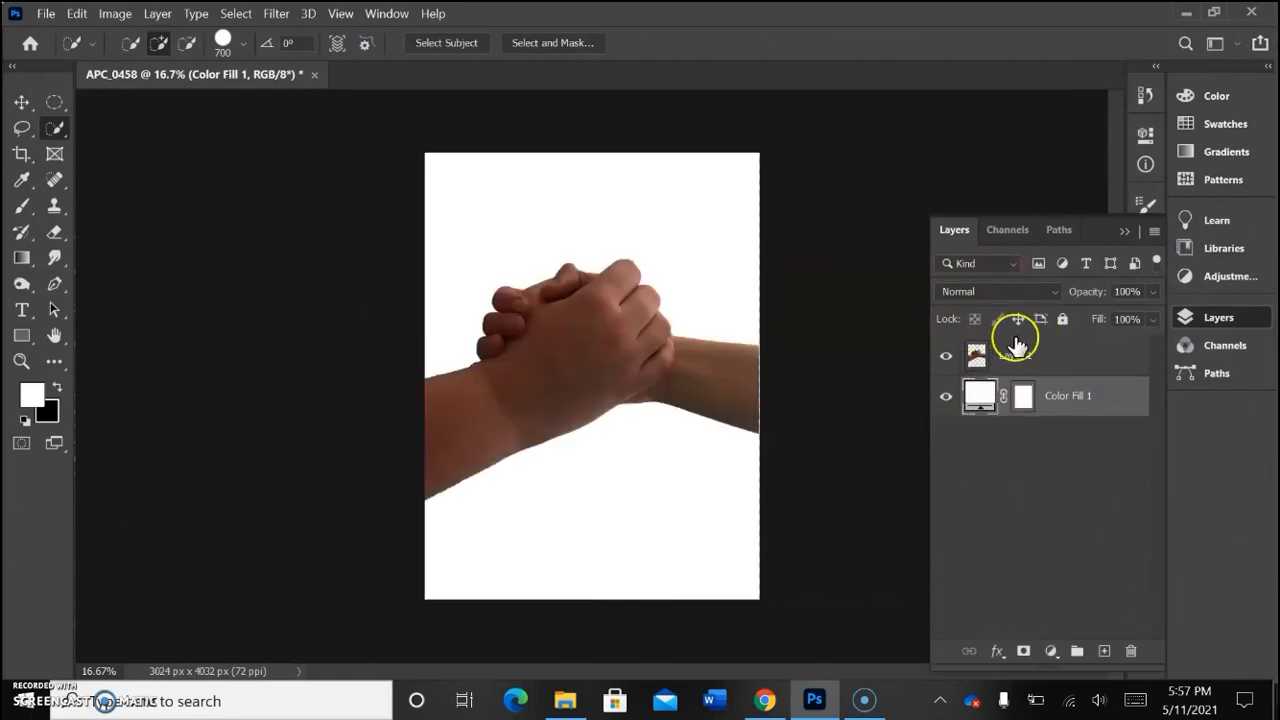
# Step: Rename the hands layer as Model
pyautogui.doubleClick(1012, 357)
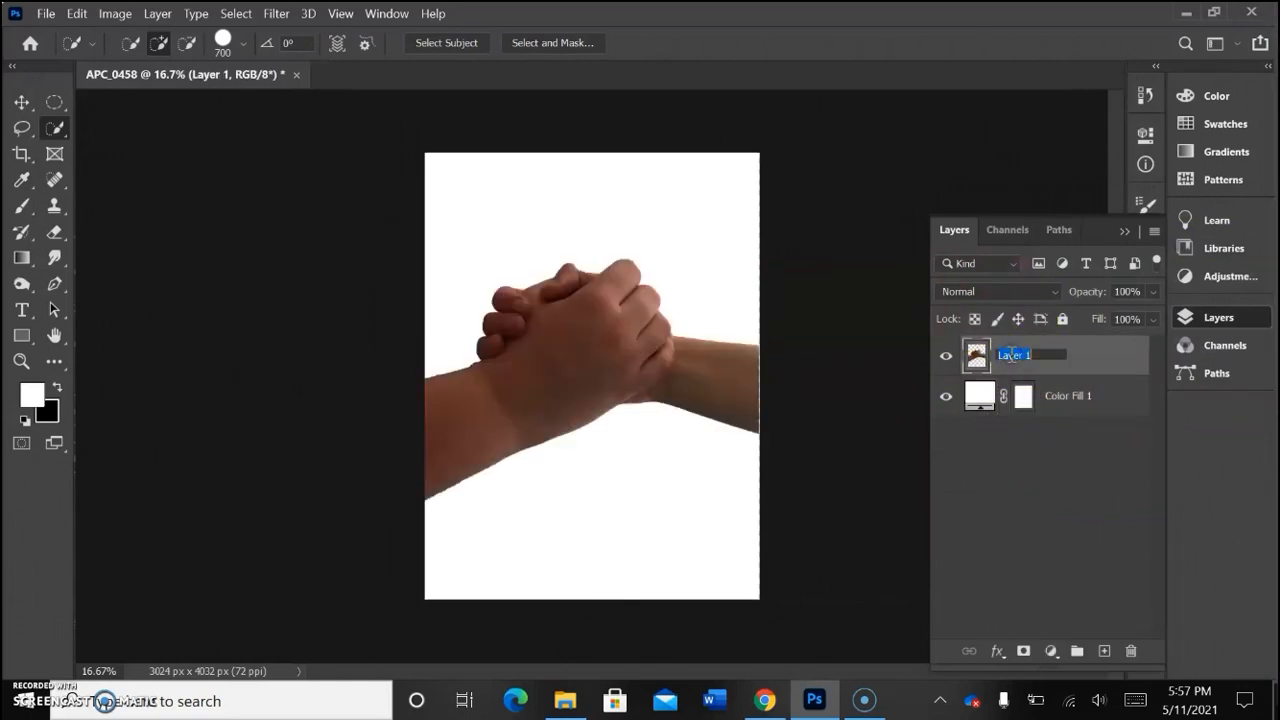
pyautogui.press('Return')
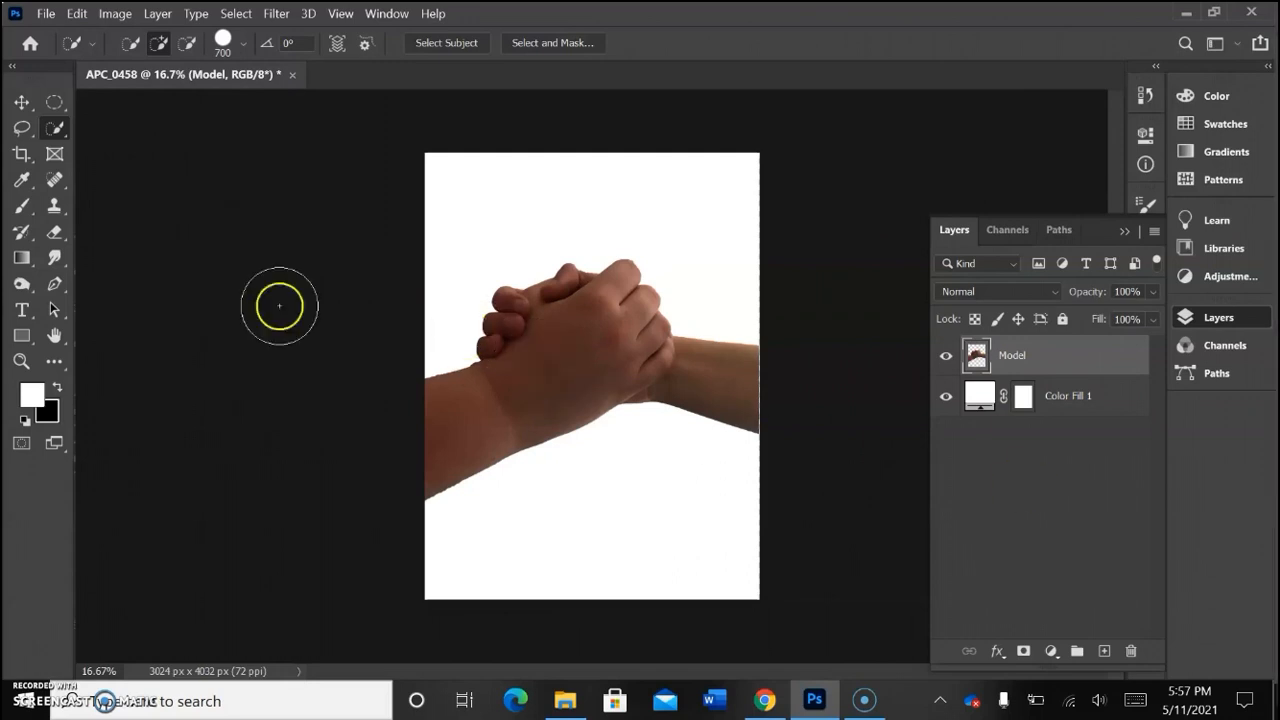
pyautogui.click(18, 153)
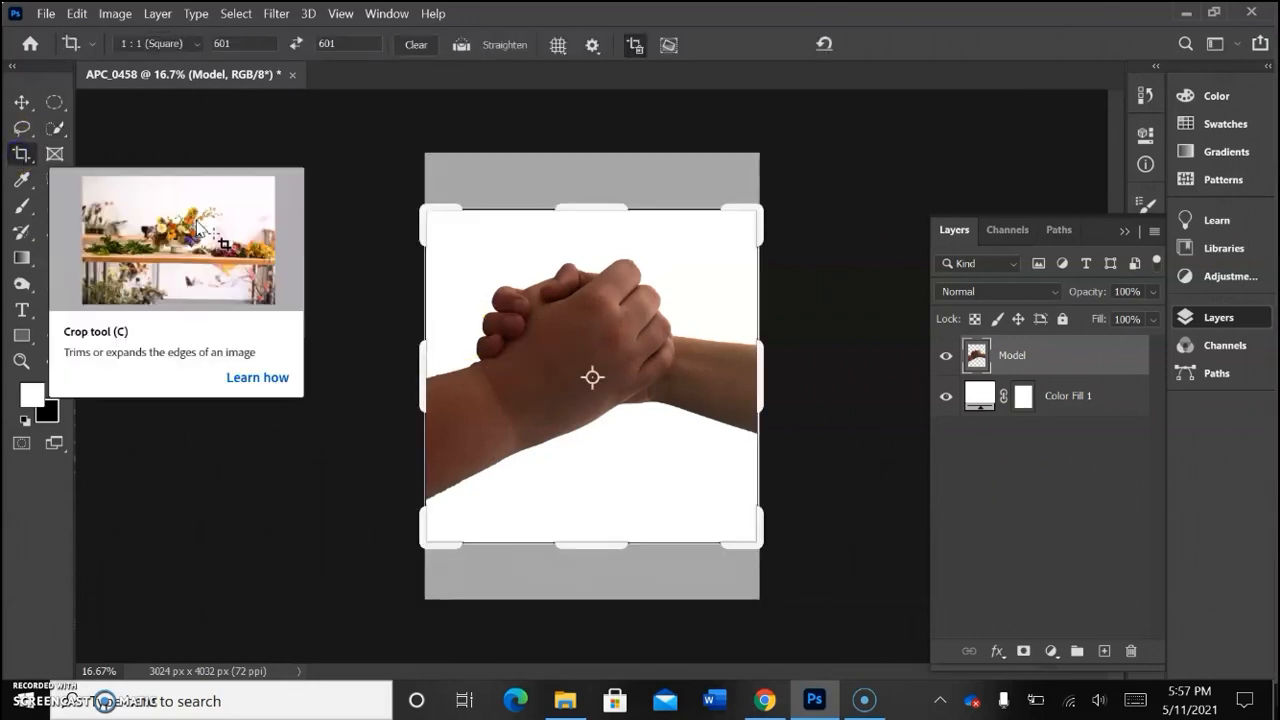
pyautogui.moveTo(420, 215); pyautogui.dragTo(386, 197)
pyautogui.moveTo(573, 338)
pyautogui.mouseDown()
pyautogui.moveTo(580, 352)
pyautogui.moveTo(557, 333)
pyautogui.mouseUp()
pyautogui.moveTo(399, 186); pyautogui.dragTo(423, 183)
pyautogui.moveTo(771, 197); pyautogui.dragTo(754, 202)
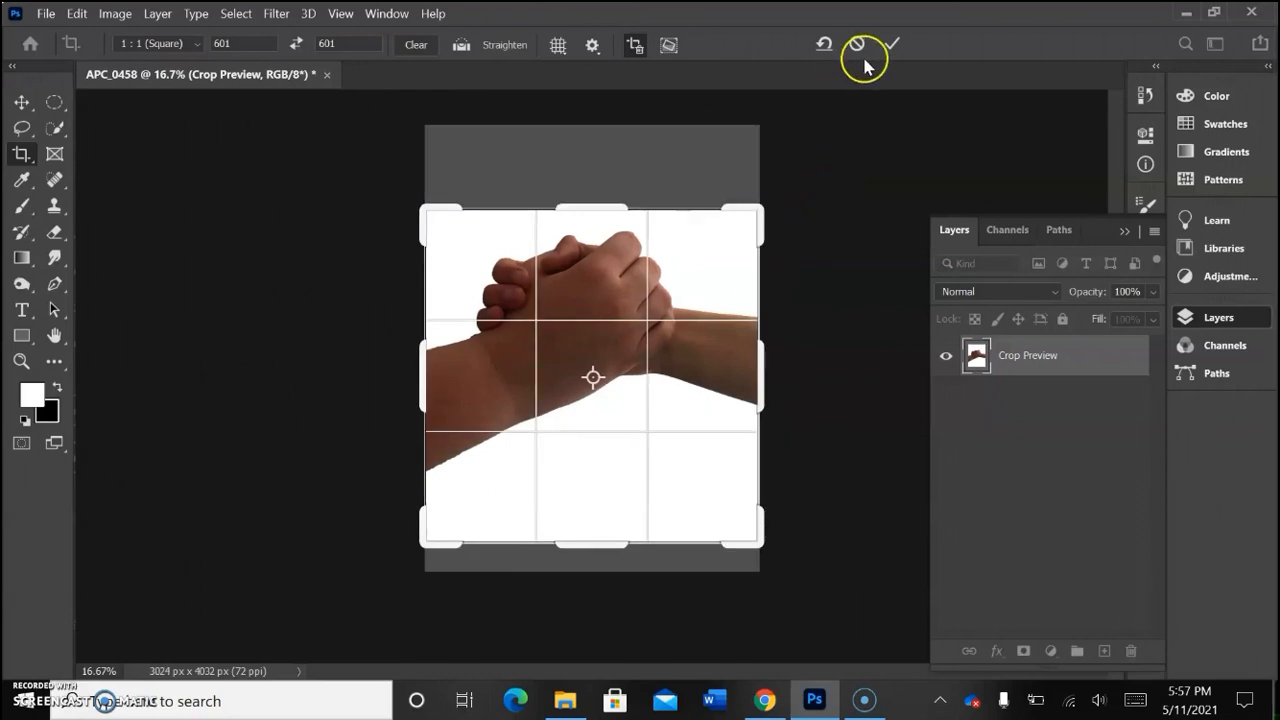
pyautogui.moveTo(590, 208); pyautogui.dragTo(590, 183)
pyautogui.moveTo(603, 234); pyautogui.dragTo(583, 230)
pyautogui.moveTo(783, 372)
pyautogui.mouseDown()
pyautogui.moveTo(749, 371)
pyautogui.moveTo(760, 372)
pyautogui.mouseUp()
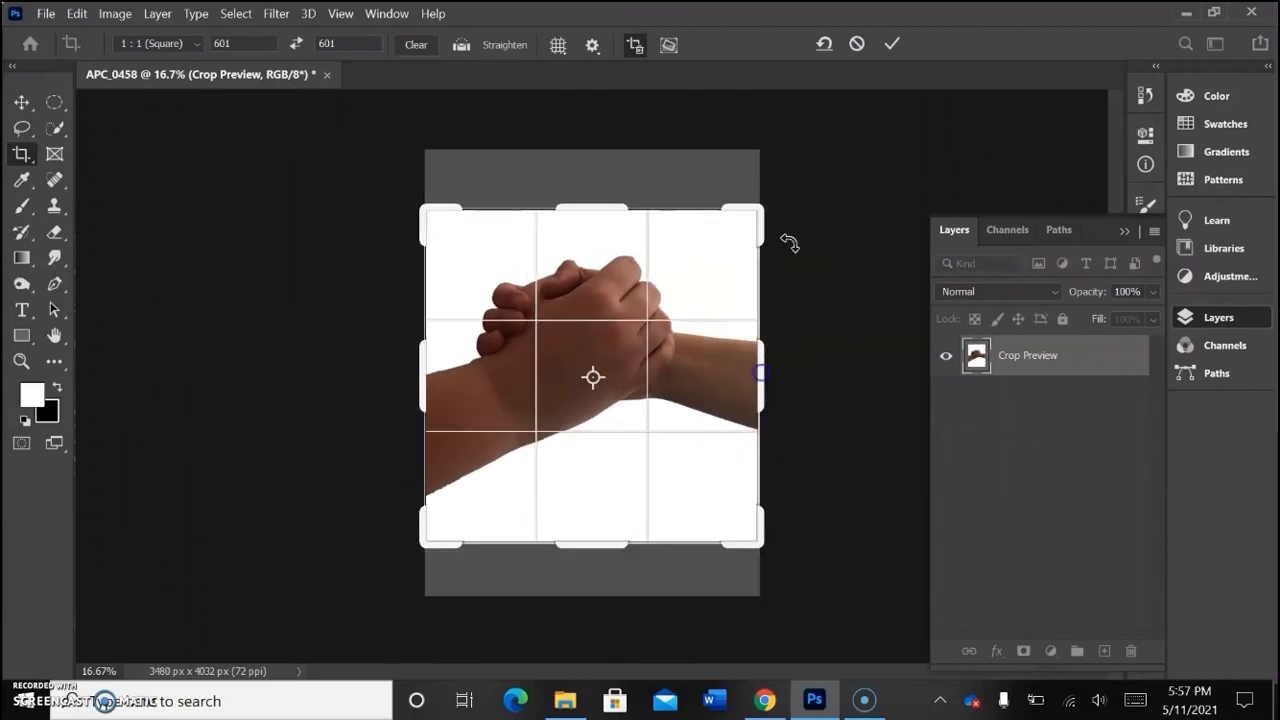
pyautogui.click(858, 44)
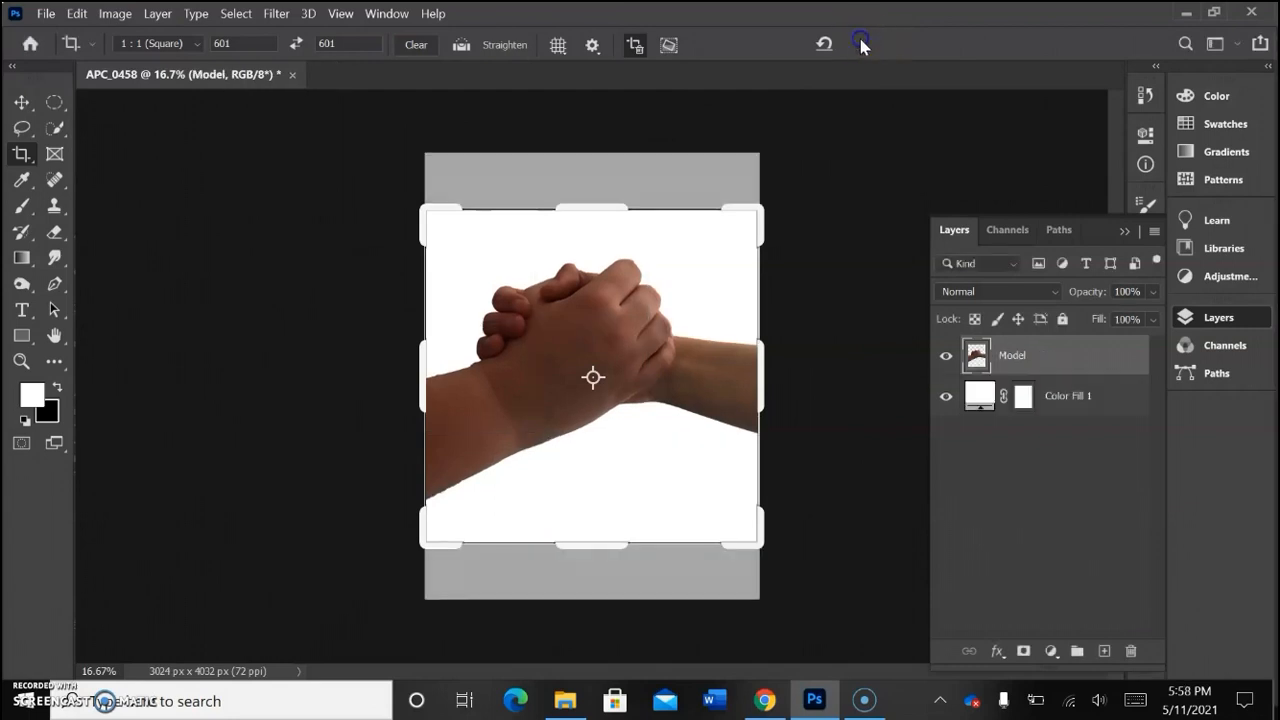
# Step: Desaturate the Model layer so the clasped hands are black and white
pyautogui.click(21, 102)
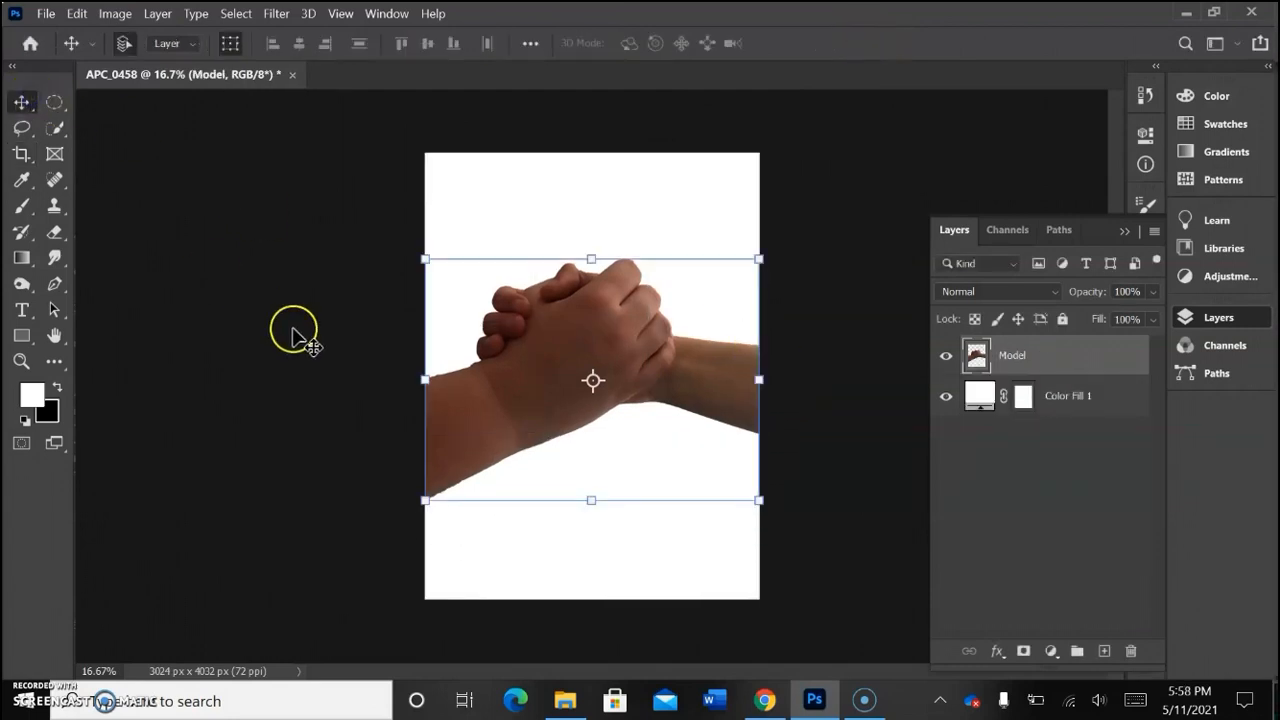
pyautogui.click(297, 331)
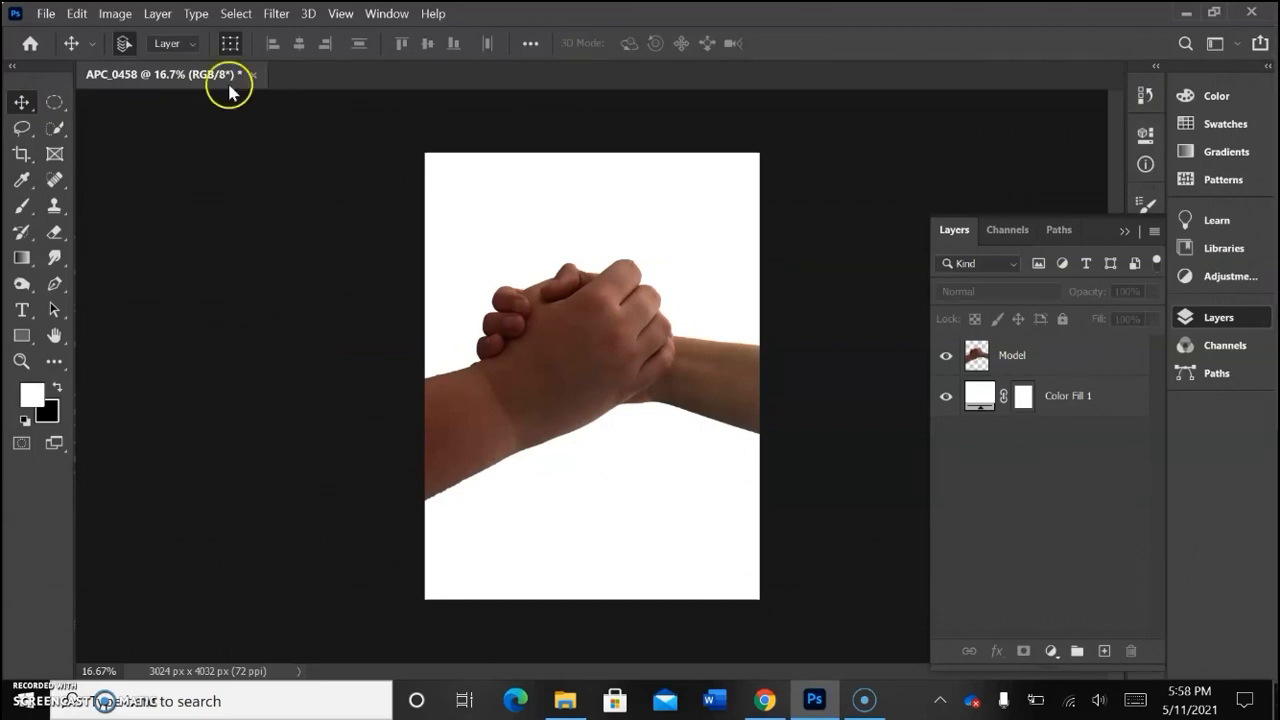
pyautogui.click(112, 13)
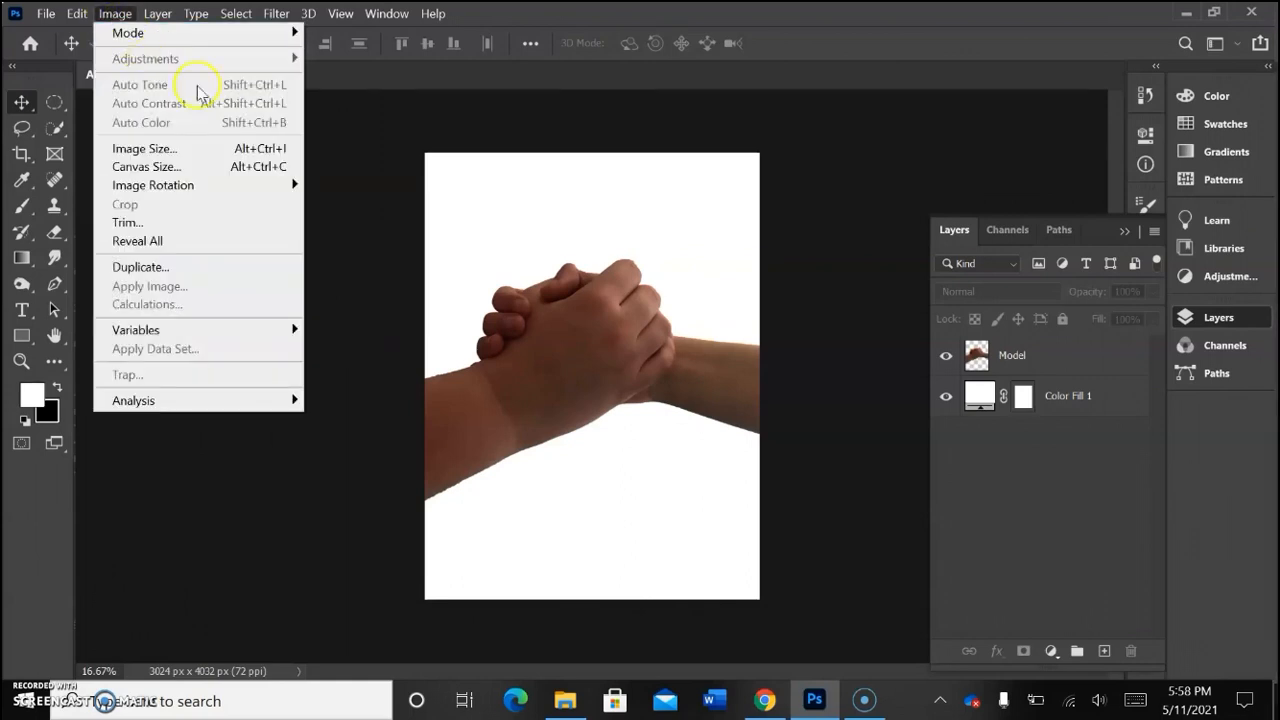
pyautogui.click(977, 355)
pyautogui.click(977, 355)
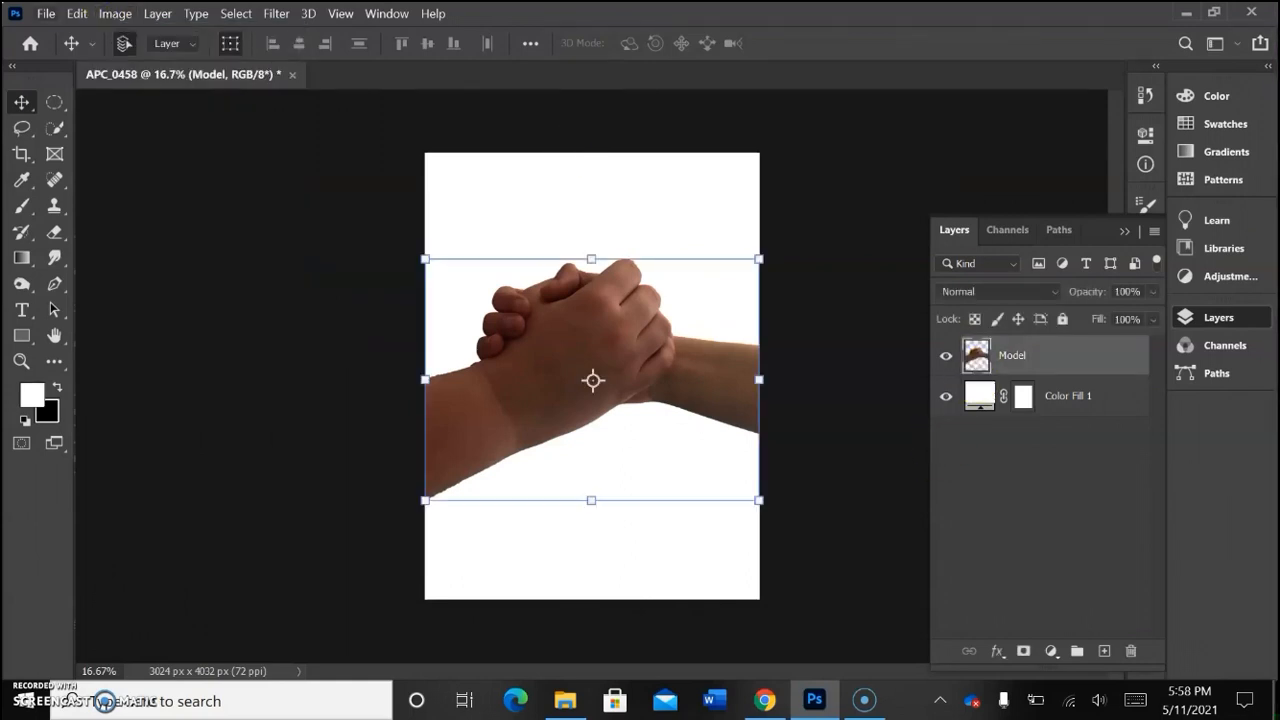
pyautogui.click(110, 13)
pyautogui.moveTo(250, 58)
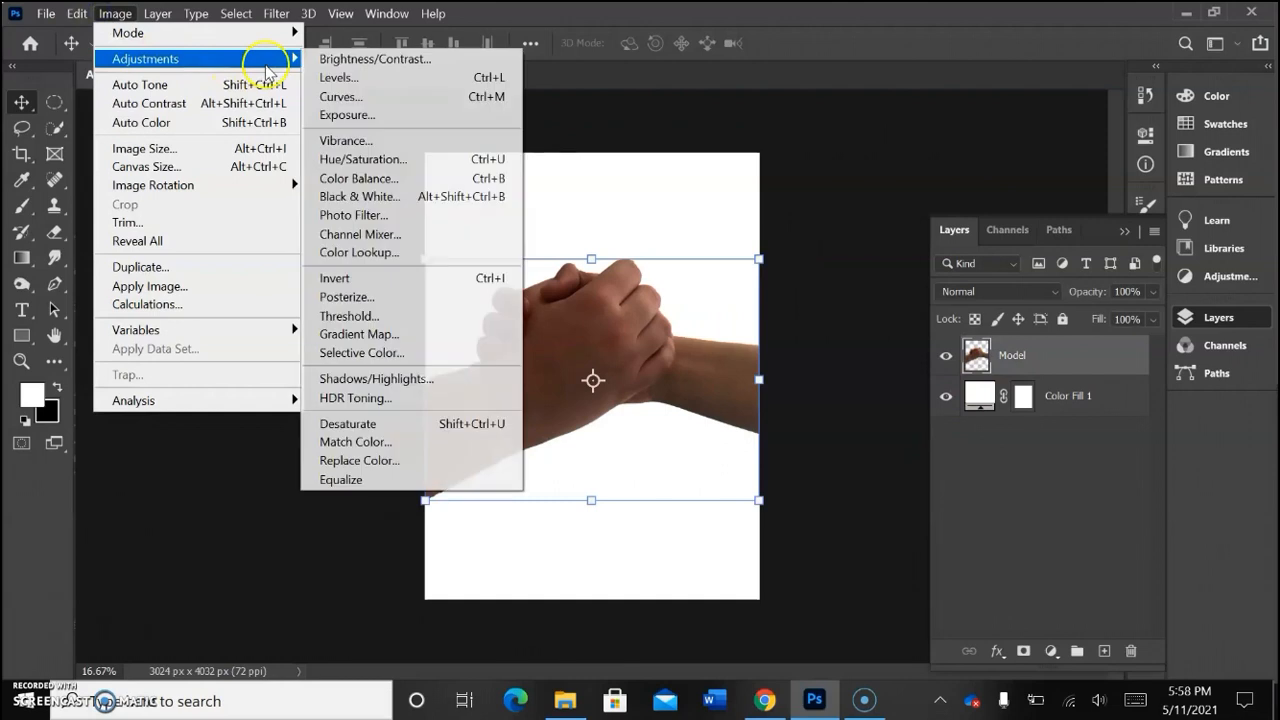
pyautogui.click(366, 424)
pyautogui.click(366, 424)
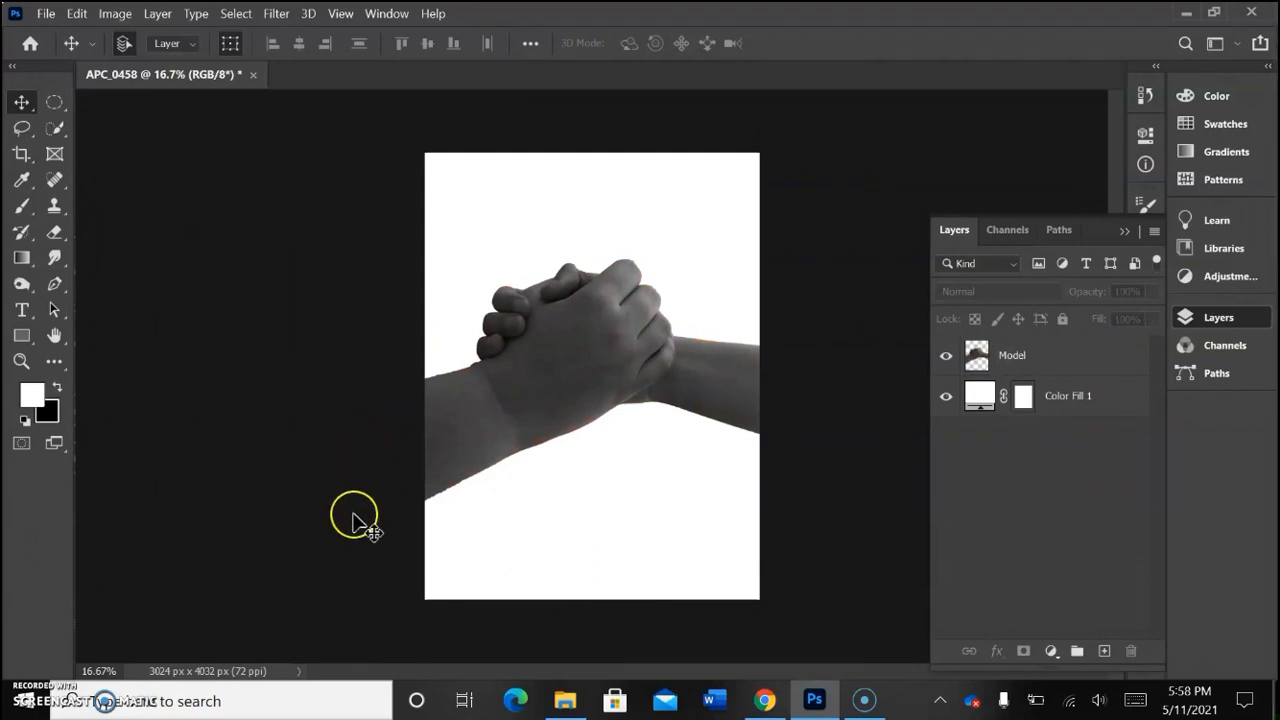
# Step: Place the forest photo APC_0436 from the Pictures folder into the document and close the file window
pyautogui.click(565, 700)
pyautogui.moveTo(686, 75); pyautogui.dragTo(648, 396)
pyautogui.moveTo(845, 566); pyautogui.dragTo(679, 355)
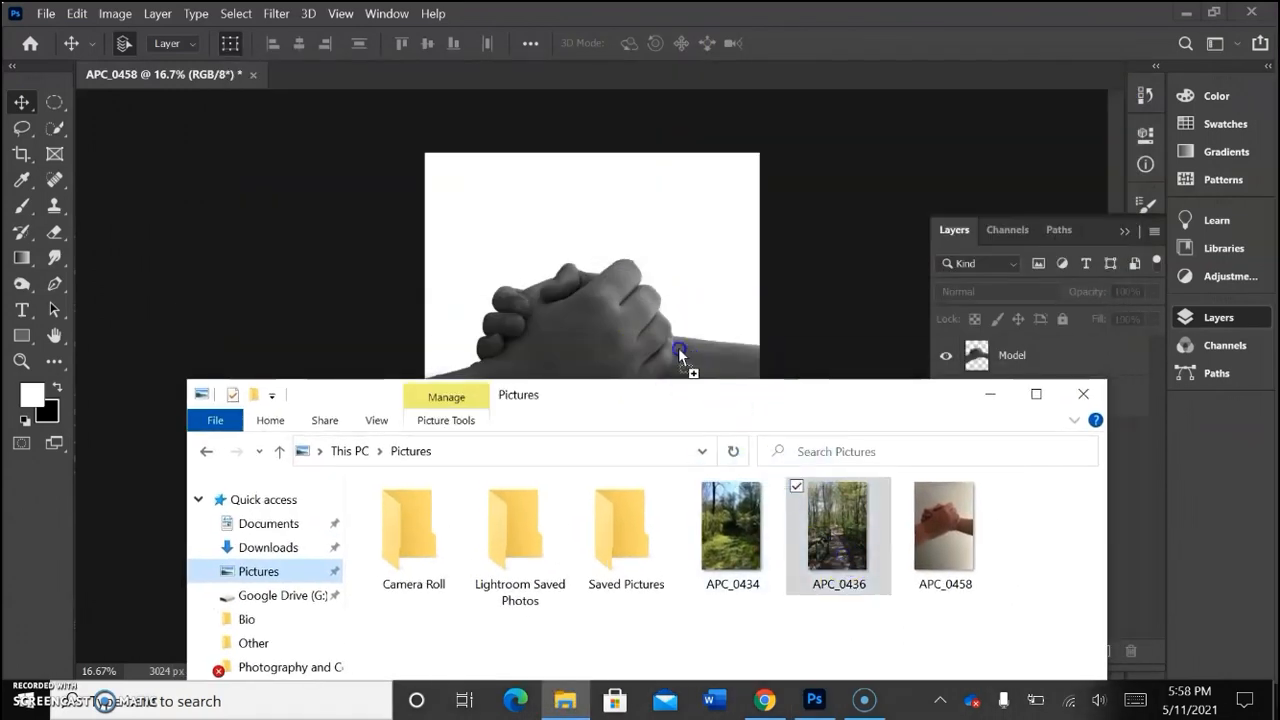
pyautogui.moveTo(607, 305); pyautogui.dragTo(609, 288)
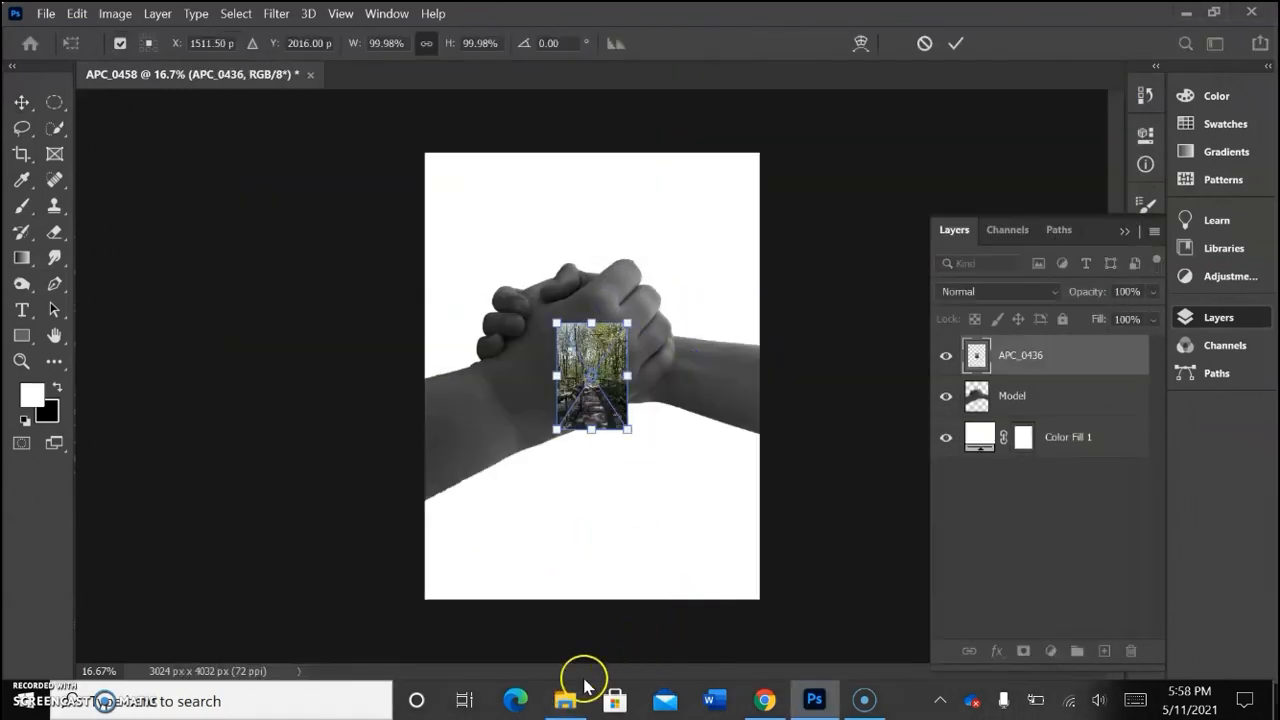
pyautogui.click(577, 698)
pyautogui.click(1083, 393)
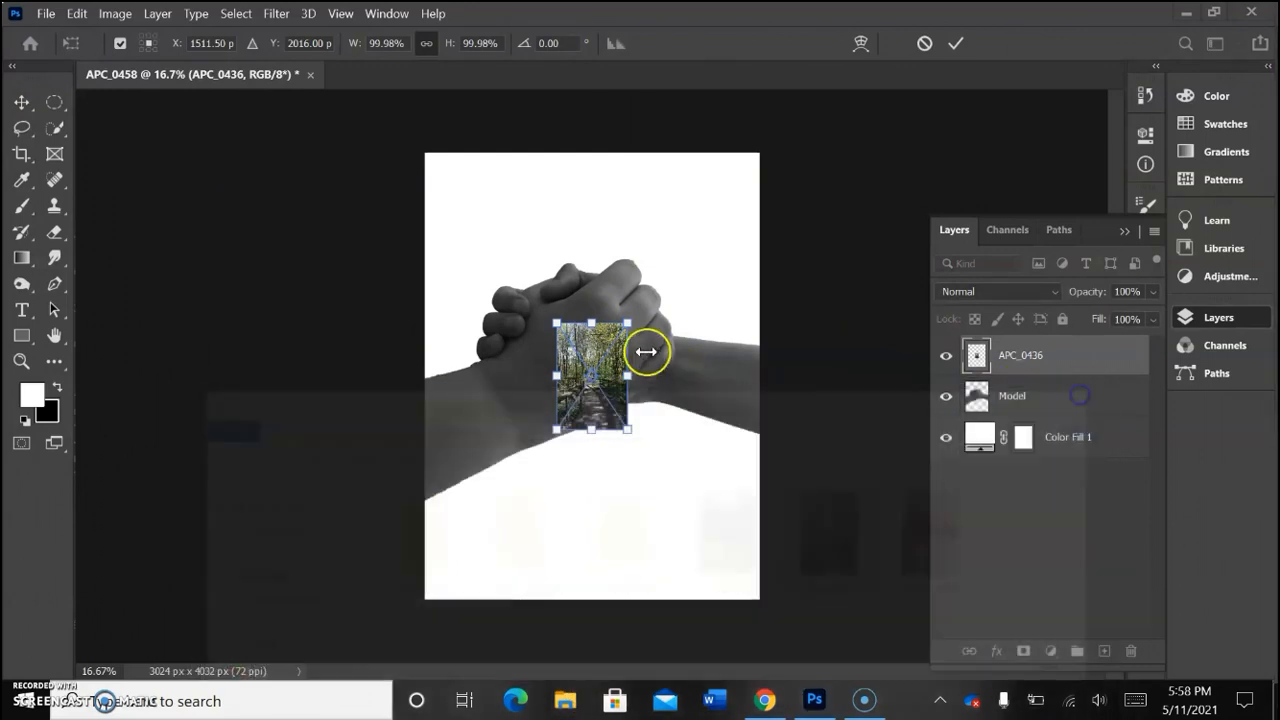
# Step: Scale the placed forest photo to about 513% and center it so it covers the whole canvas
pyautogui.moveTo(627, 323); pyautogui.dragTo(829, 124)
pyautogui.moveTo(664, 248); pyautogui.dragTo(574, 319)
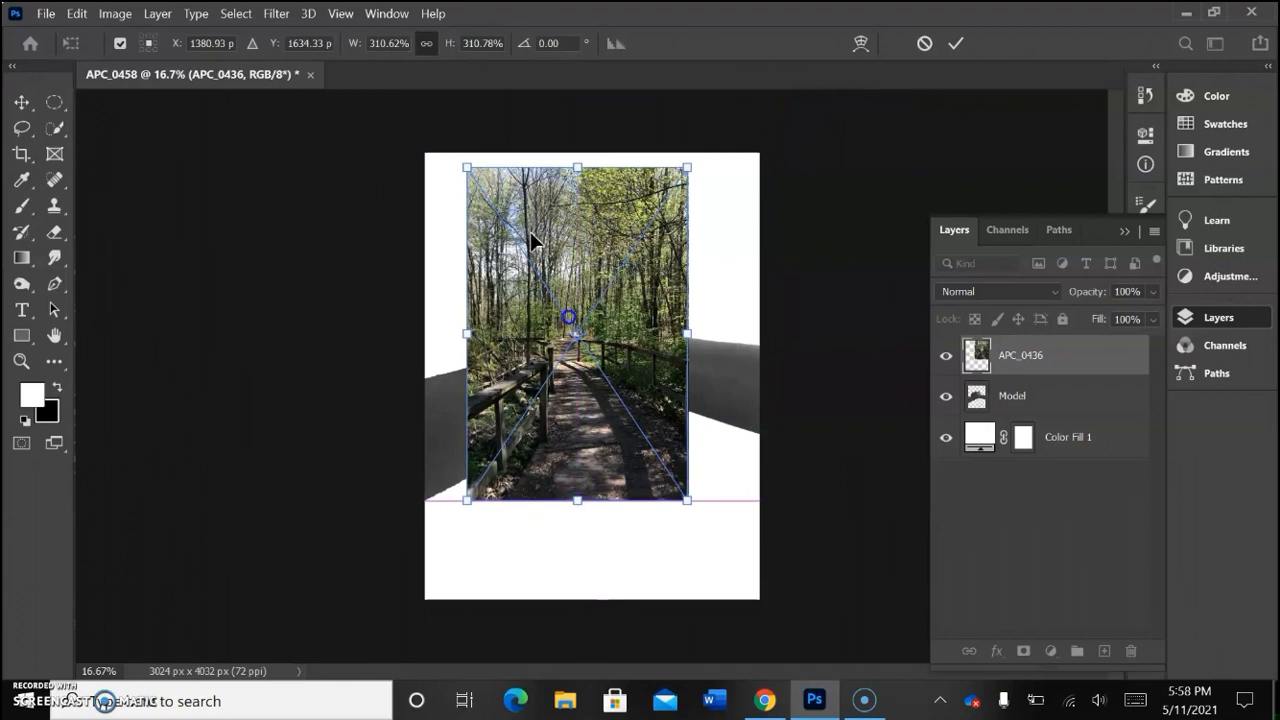
pyautogui.moveTo(467, 166); pyautogui.dragTo(357, 129)
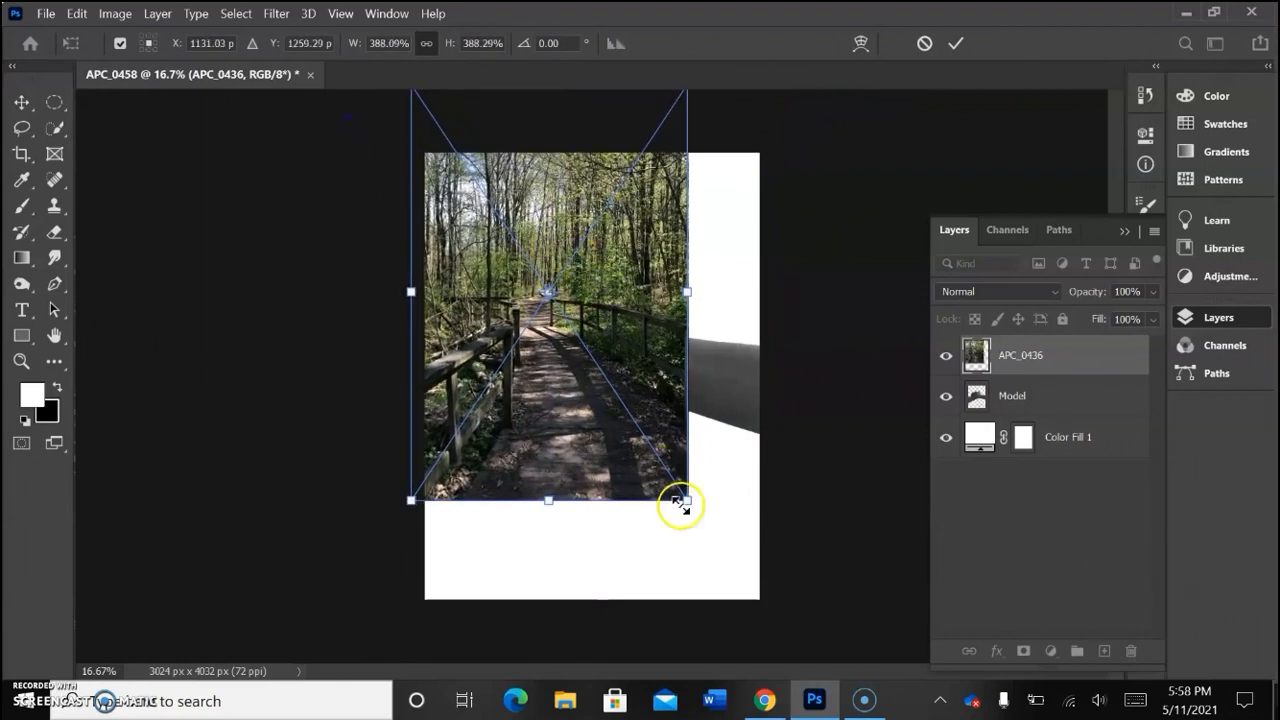
pyautogui.moveTo(688, 502); pyautogui.dragTo(789, 600)
pyautogui.moveTo(668, 413); pyautogui.dragTo(668, 421)
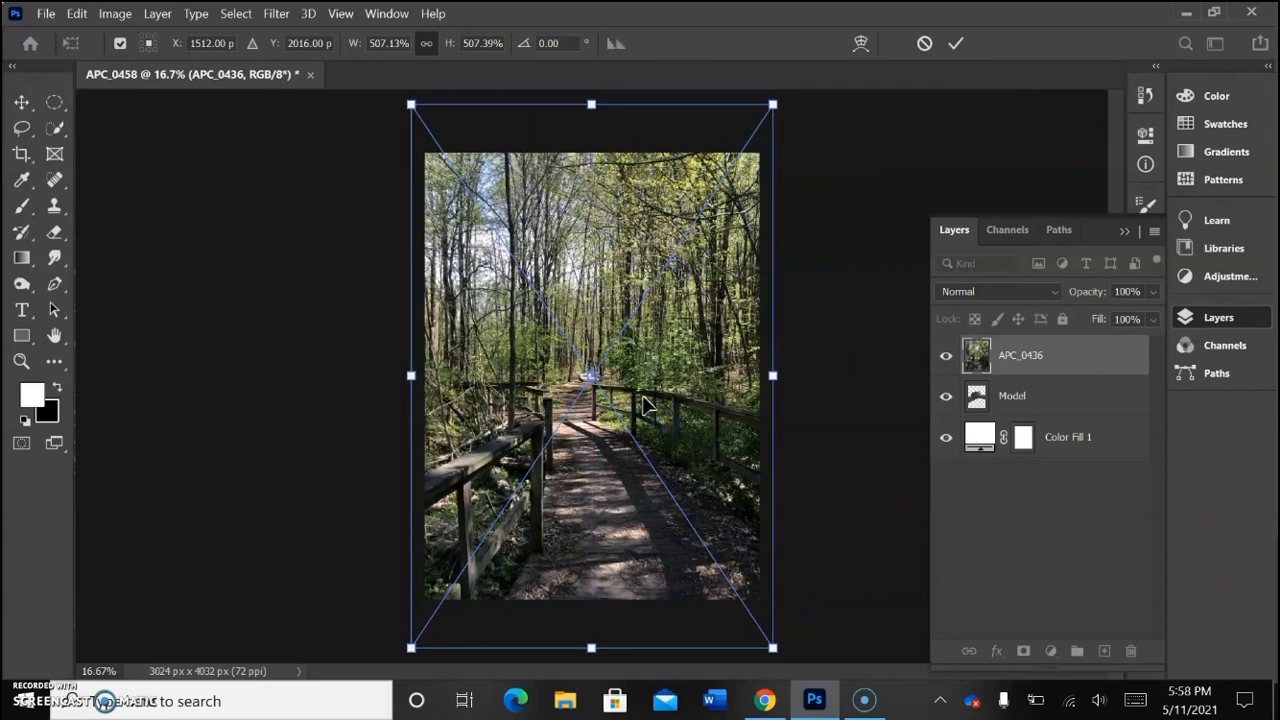
pyautogui.moveTo(410, 103); pyautogui.dragTo(401, 99)
pyautogui.moveTo(557, 251); pyautogui.dragTo(562, 257)
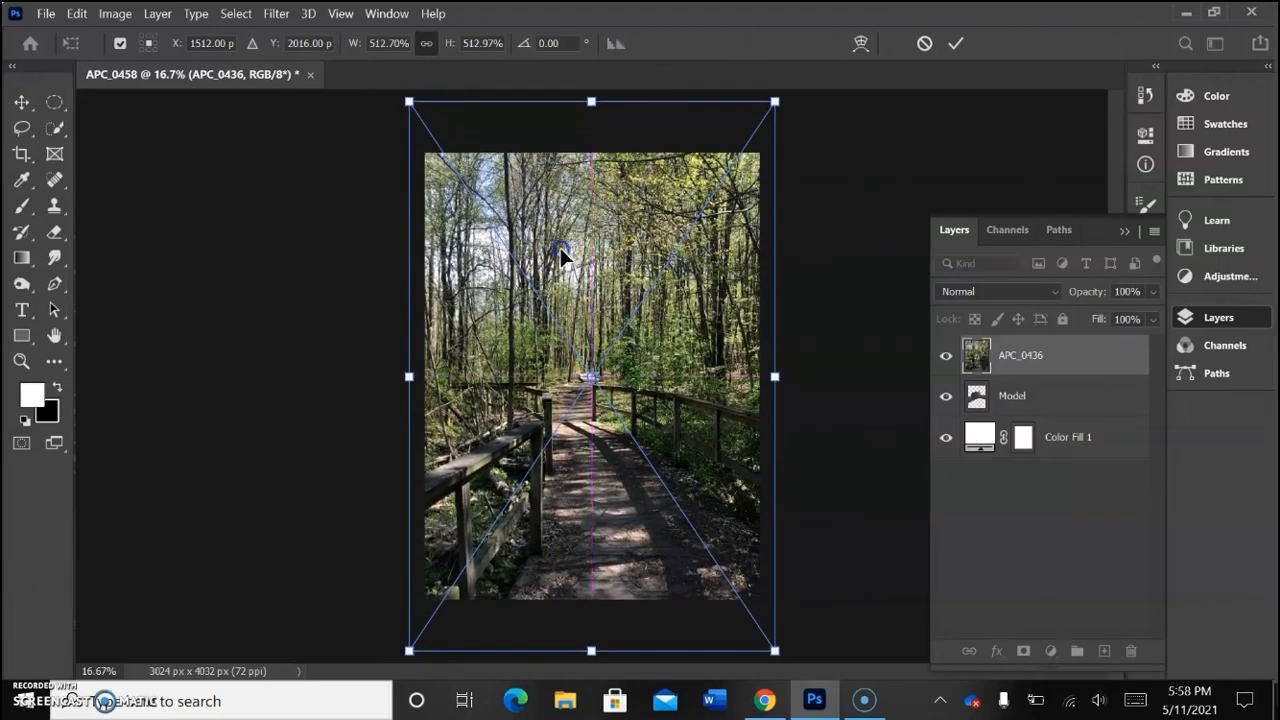
pyautogui.click(956, 43)
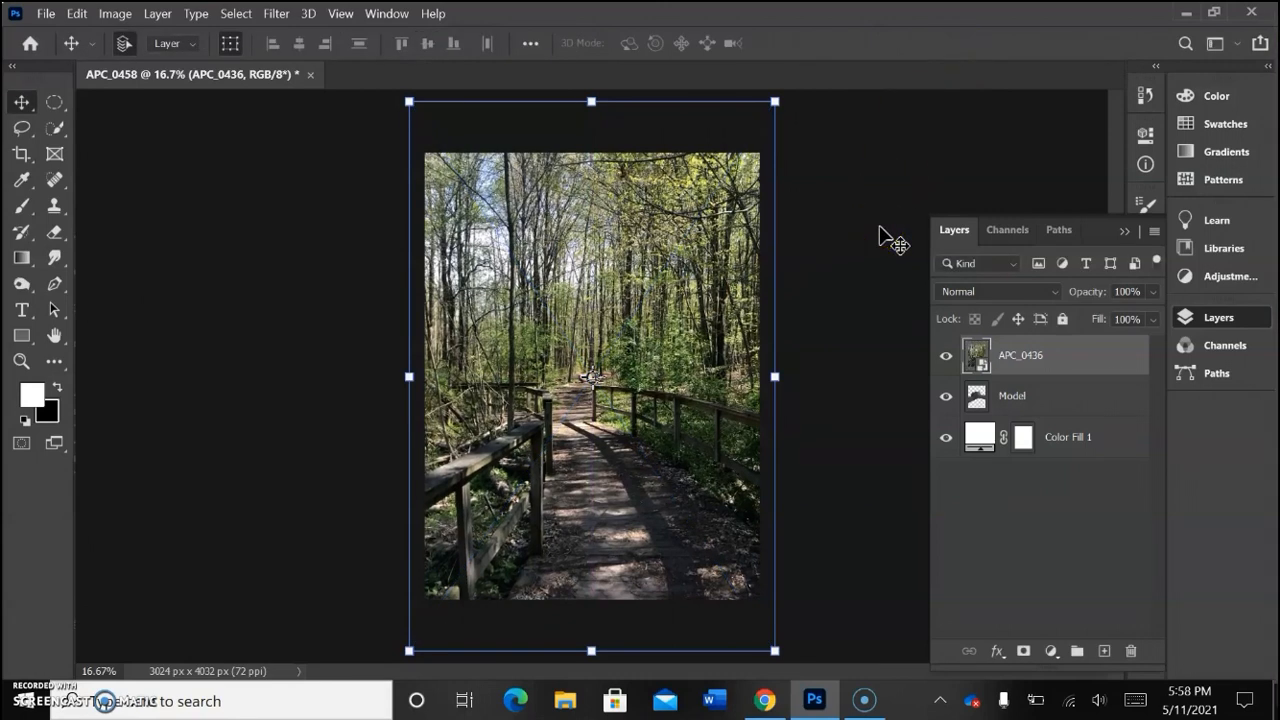
# Step: Lower the APC_0436 layer's opacity to 57% and shift the forest photo slightly up and left over the hands
pyautogui.click(1154, 292)
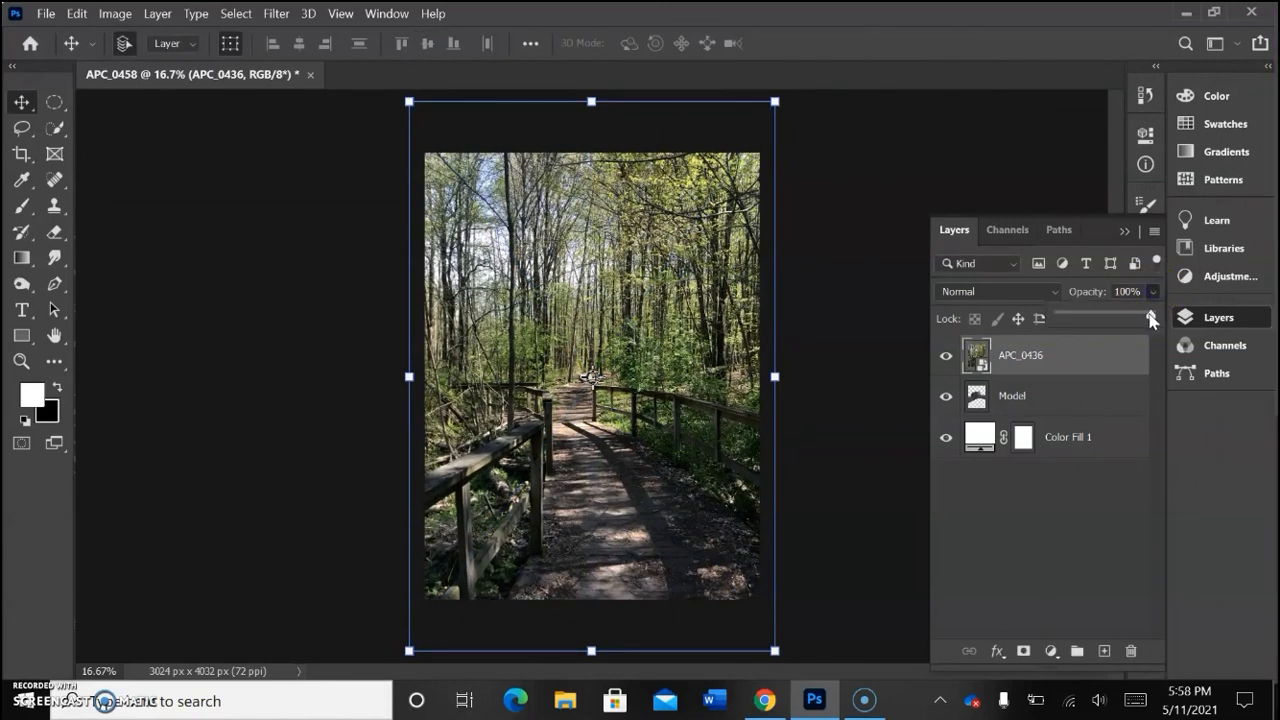
pyautogui.moveTo(1113, 320); pyautogui.dragTo(1108, 320)
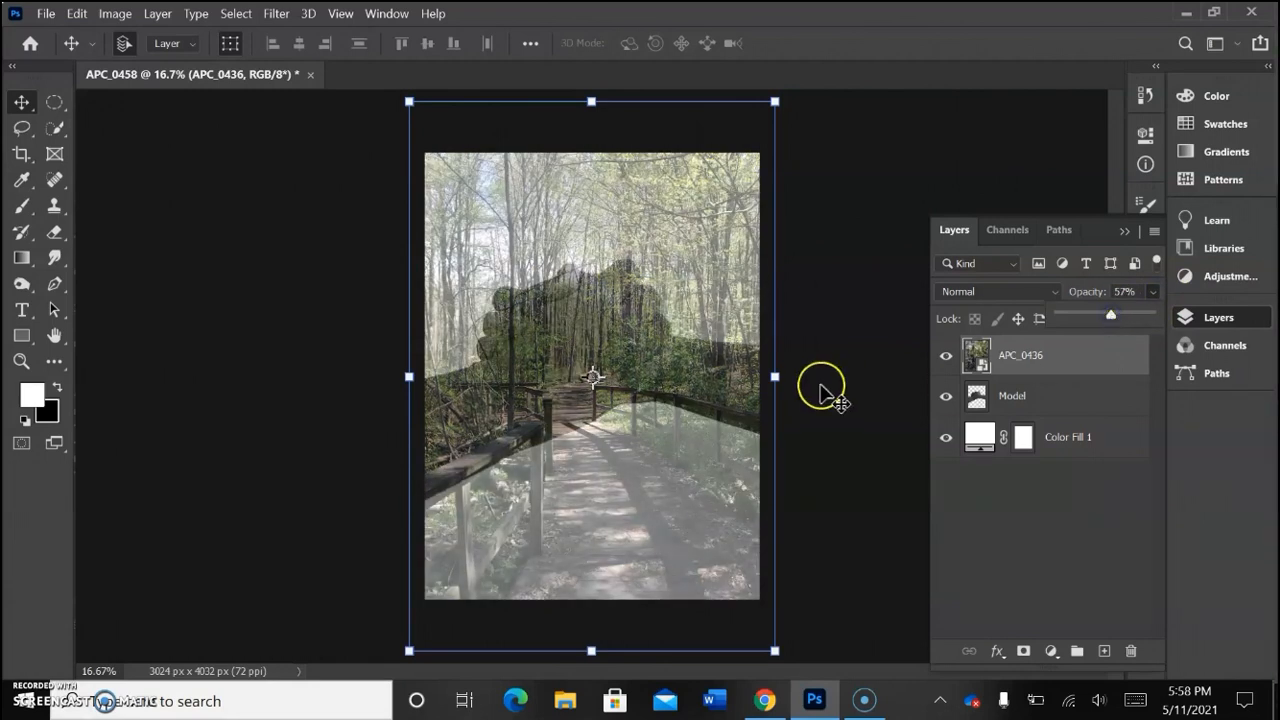
pyautogui.moveTo(700, 443); pyautogui.dragTo(693, 412)
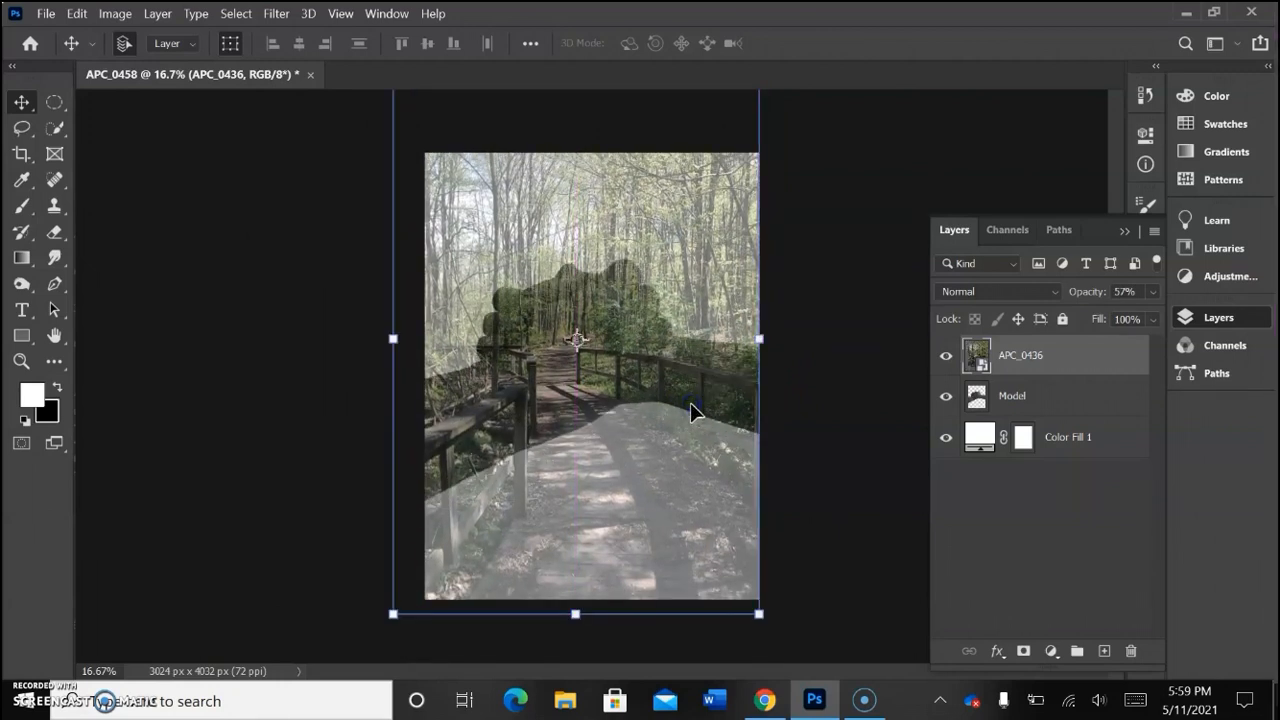
# Step: Set the APC_0436 layer's opacity to 100%
pyautogui.click(834, 308)
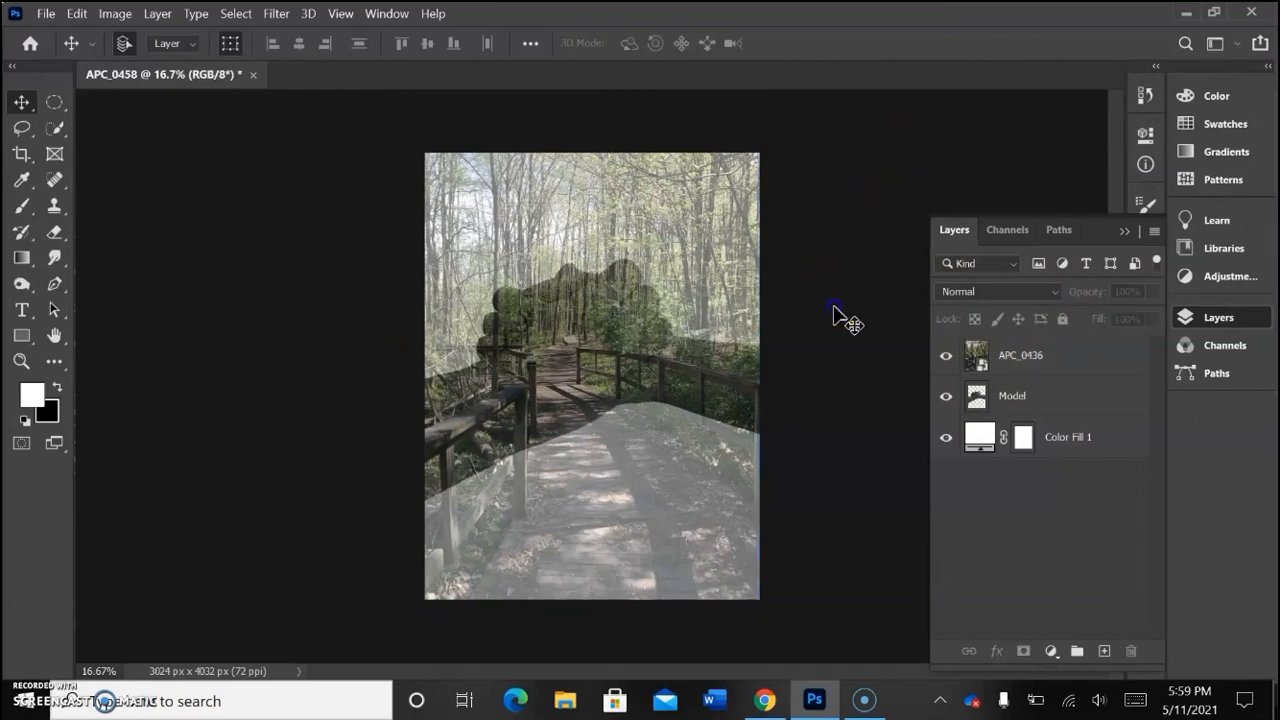
pyautogui.click(1018, 366)
pyautogui.click(1153, 291)
pyautogui.moveTo(1155, 318); pyautogui.dragTo(1183, 316)
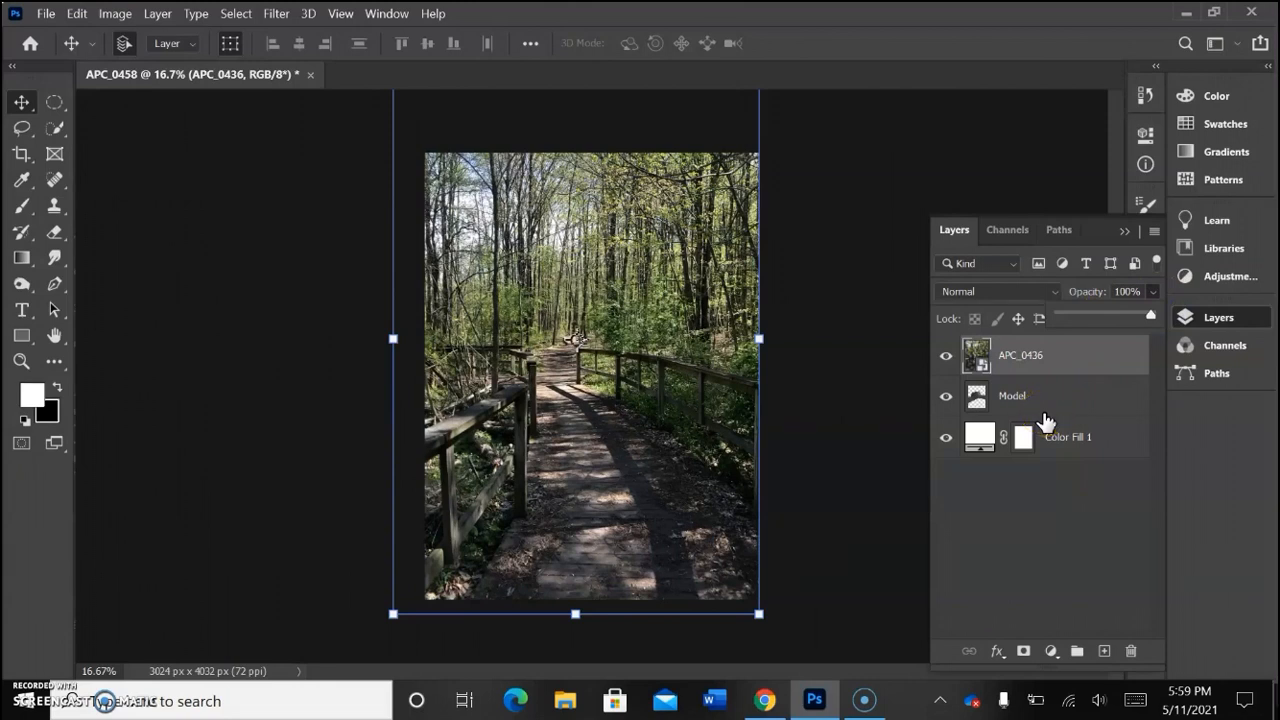
# Step: Load the Model layer's outline as a selection and use it to add a layer mask to the APC_0436 layer
pyautogui.click(976, 398)
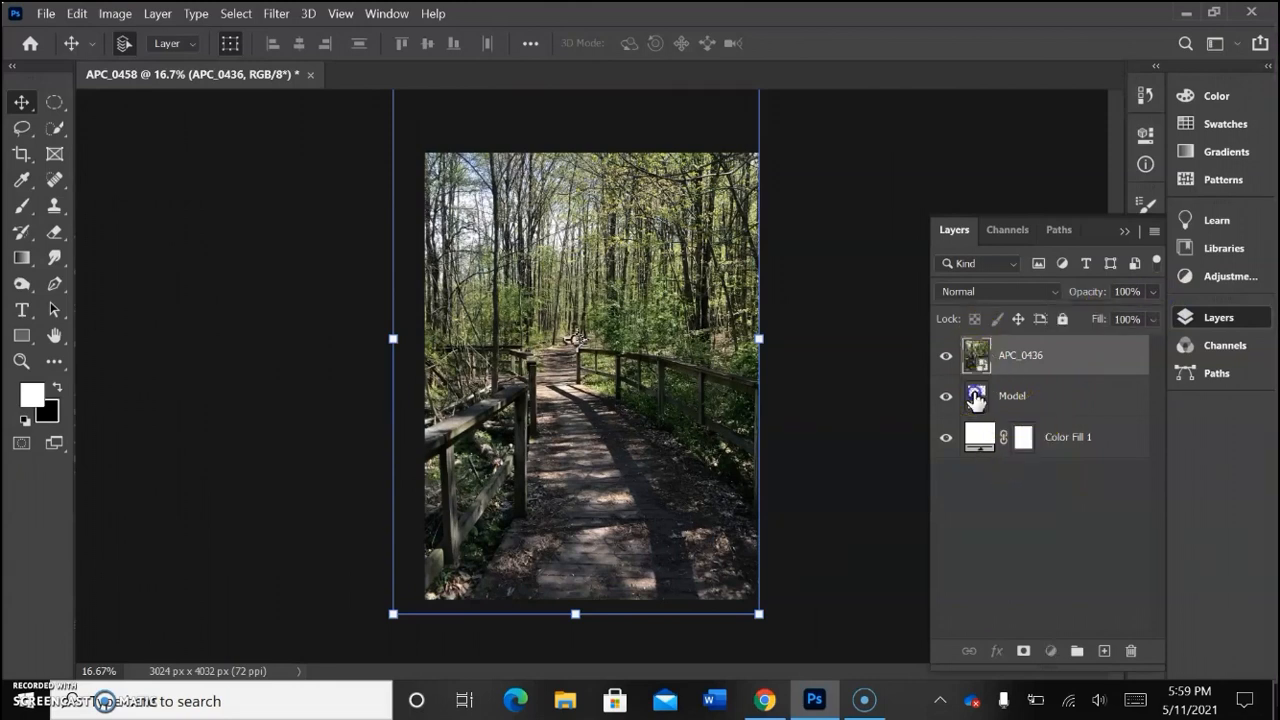
pyautogui.click(976, 398)
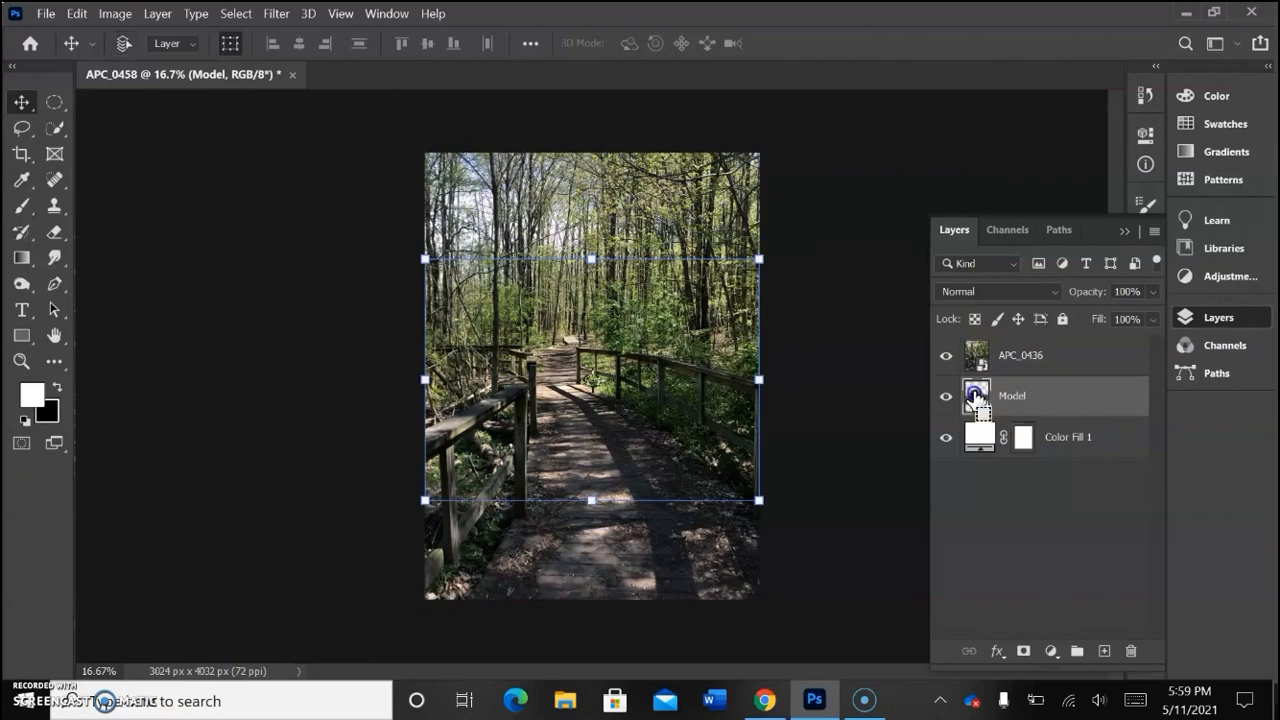
pyautogui.keyDown('ctrl'); pyautogui.click(976, 396); pyautogui.keyUp('ctrl')
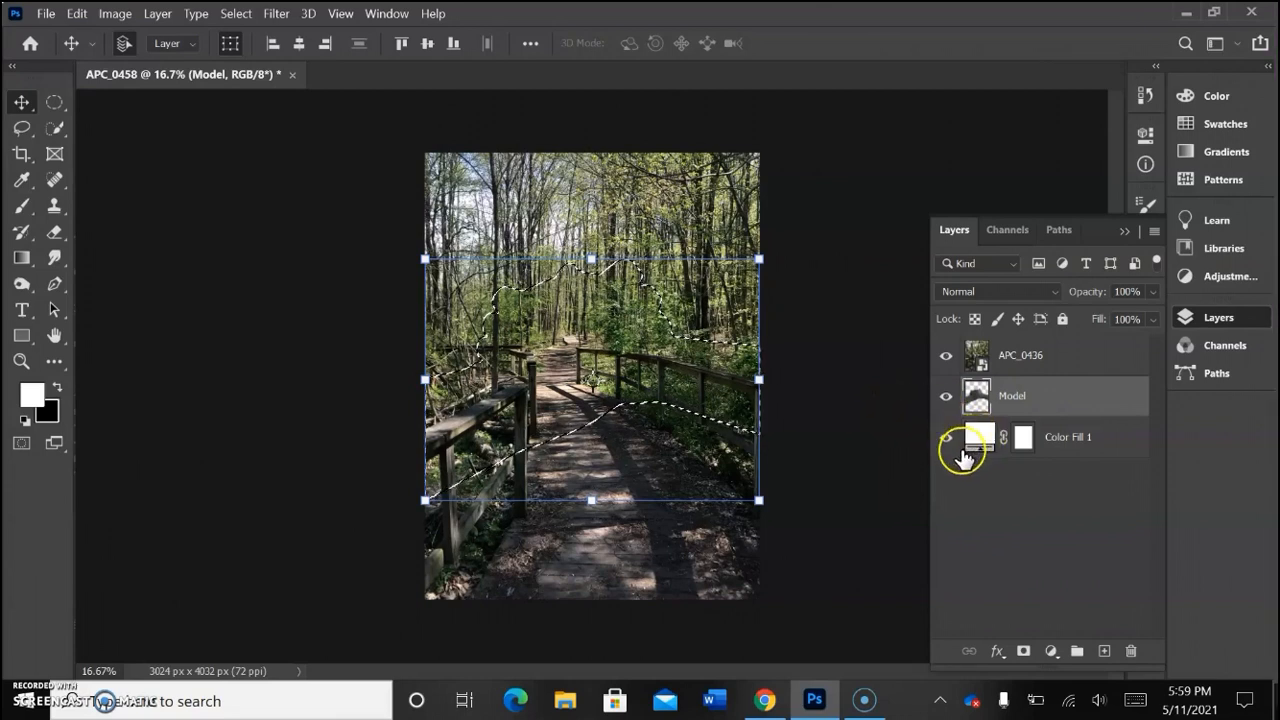
pyautogui.click(977, 350)
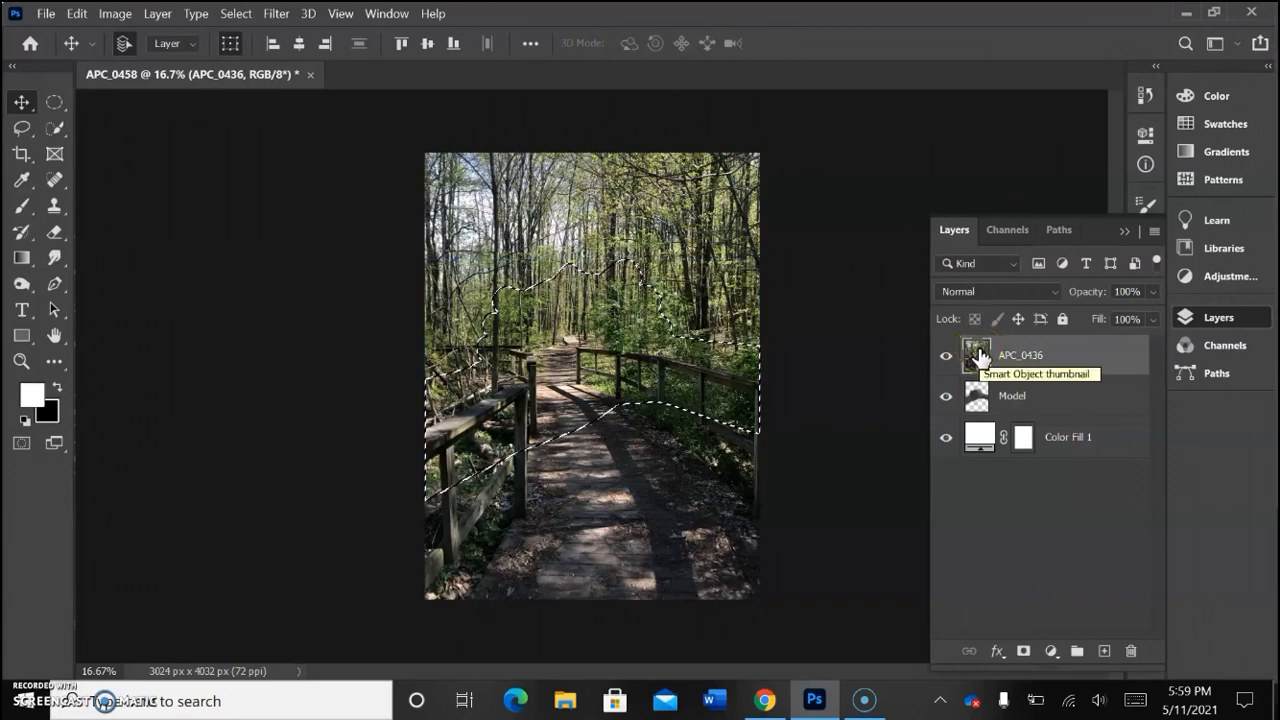
pyautogui.click(1024, 651)
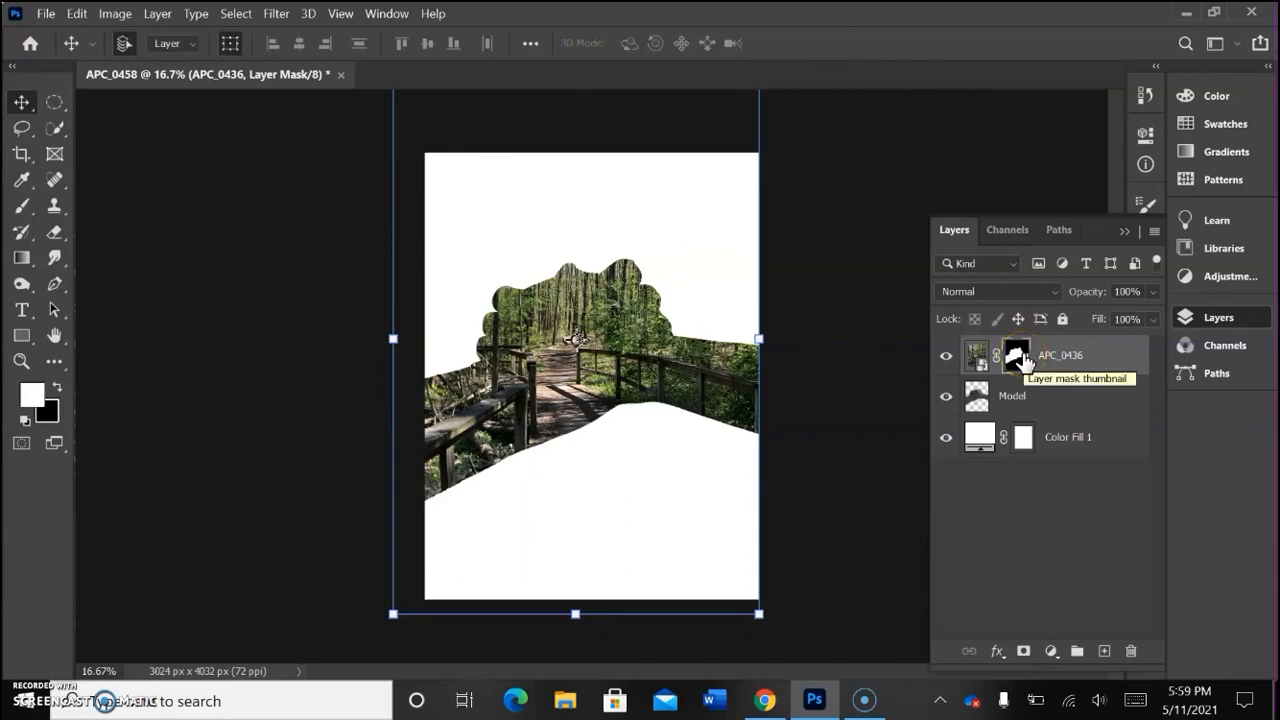
# Step: Duplicate the Model layer above APC_0436 and set the copy's blend mode to Color Dodge
pyautogui.click(976, 403)
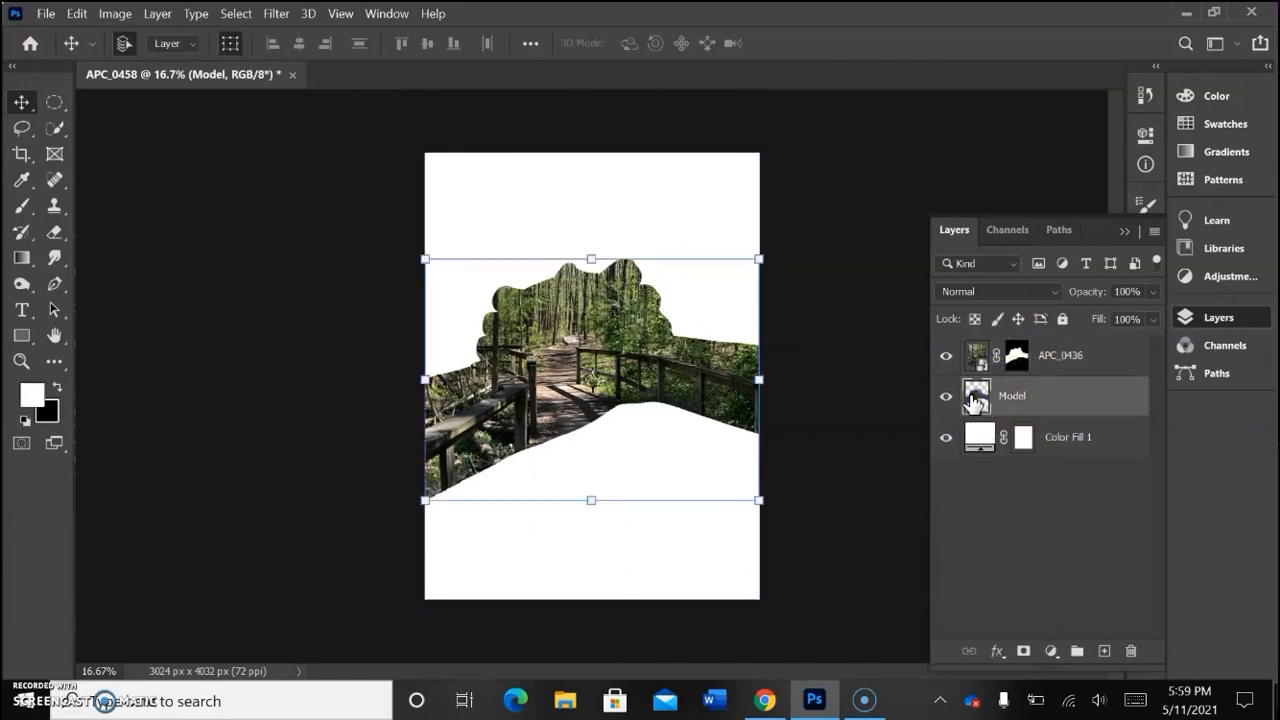
pyautogui.moveTo(974, 400); pyautogui.dragTo(977, 344)
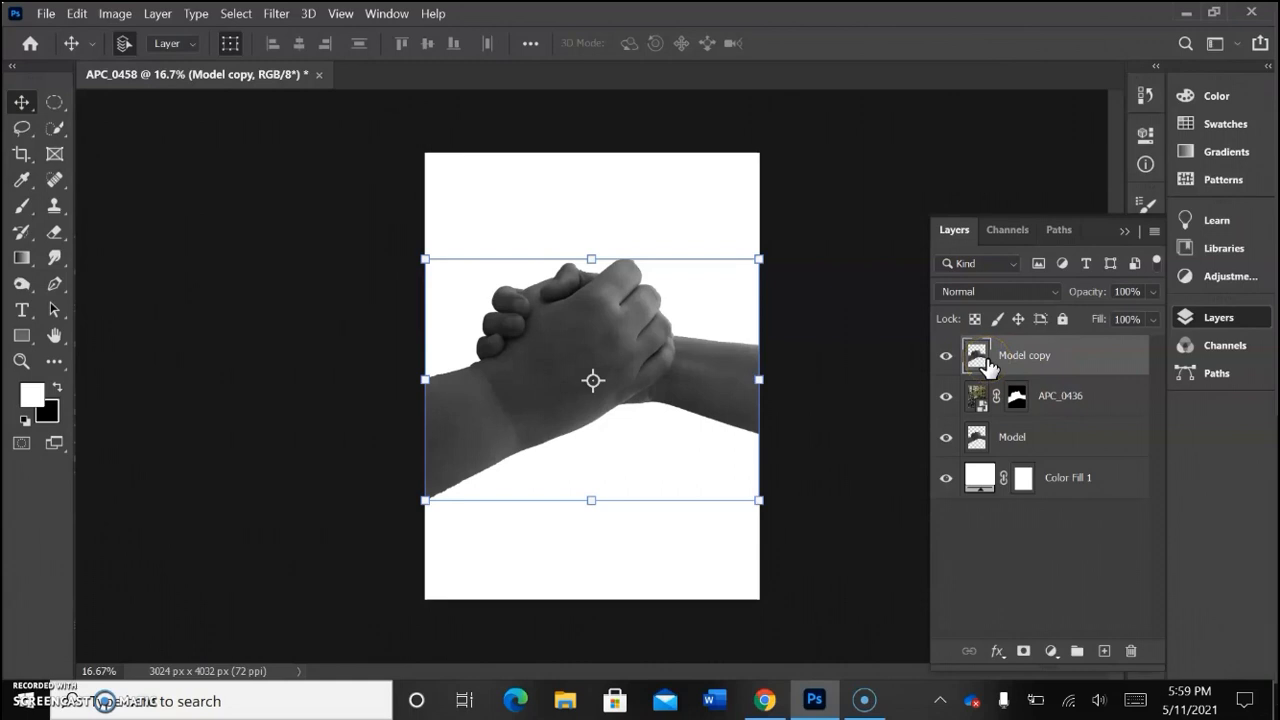
pyautogui.click(985, 291)
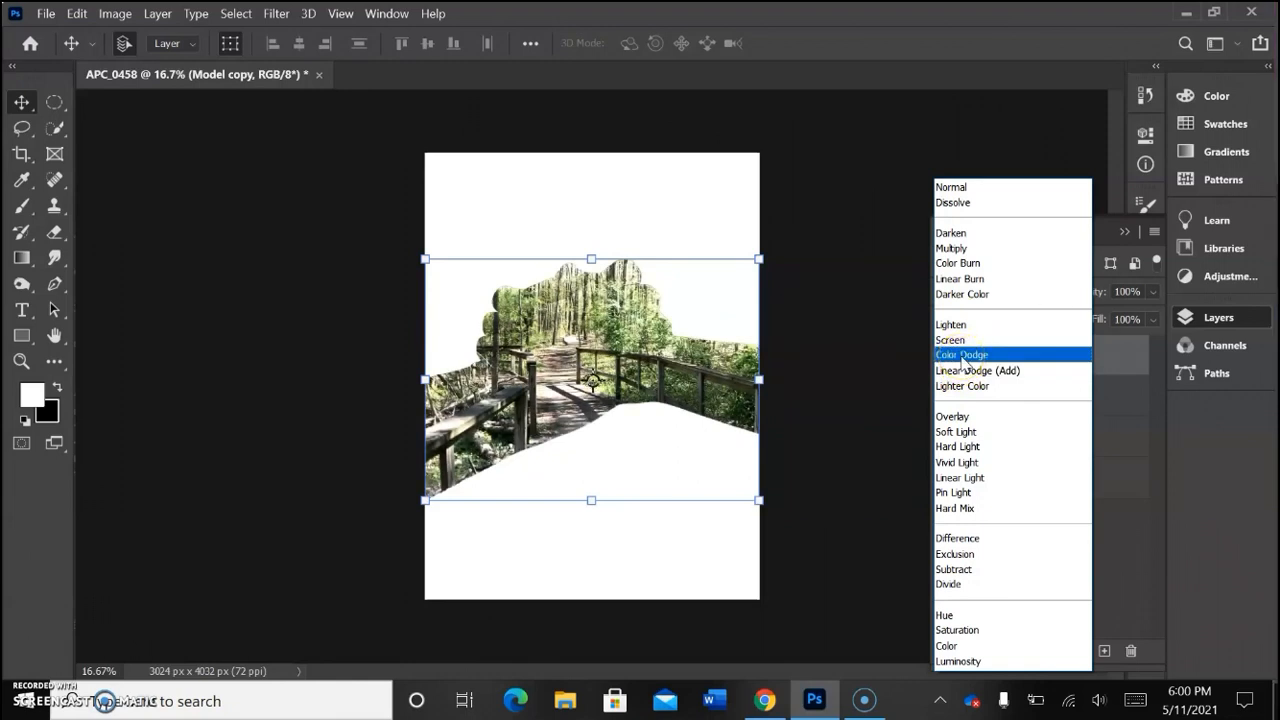
pyautogui.click(964, 358)
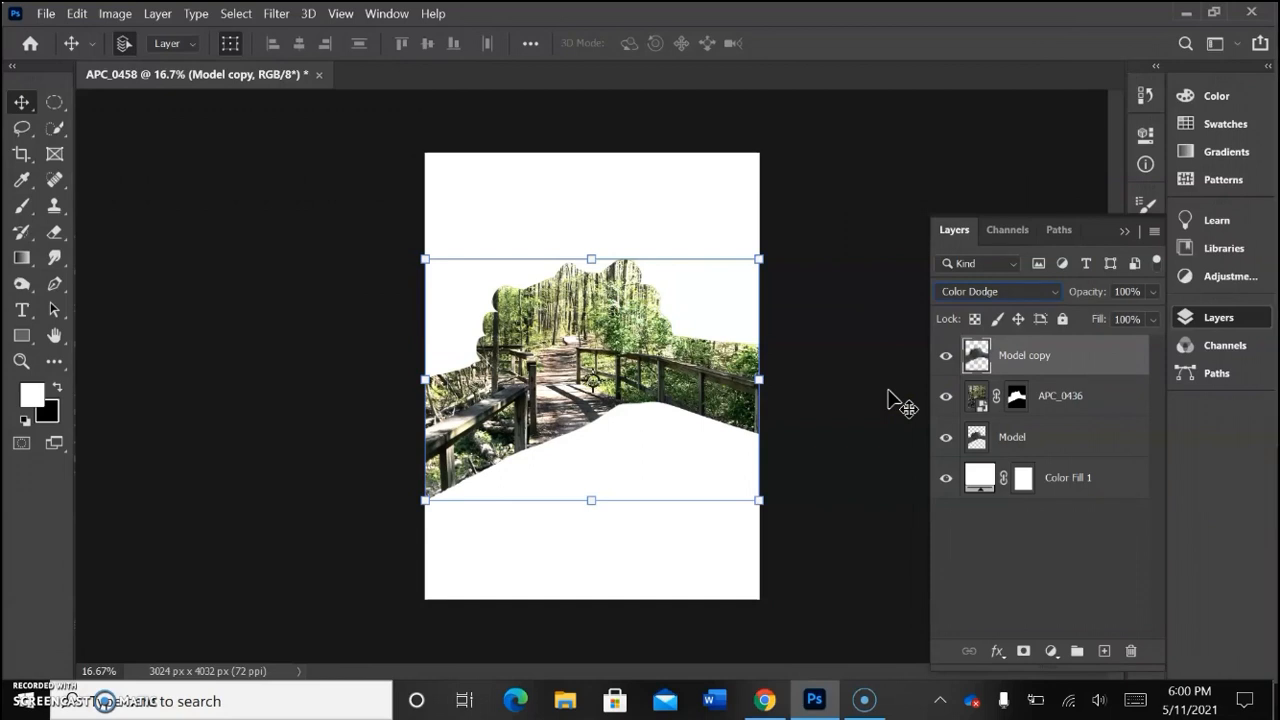
# Step: Lower the Model copy layer's opacity to 35%
pyautogui.click(1150, 291)
pyautogui.click(1150, 318)
pyautogui.moveTo(1110, 316)
pyautogui.mouseDown()
pyautogui.moveTo(1052, 320)
pyautogui.moveTo(1128, 320)
pyautogui.moveTo(1096, 318)
pyautogui.mouseUp()
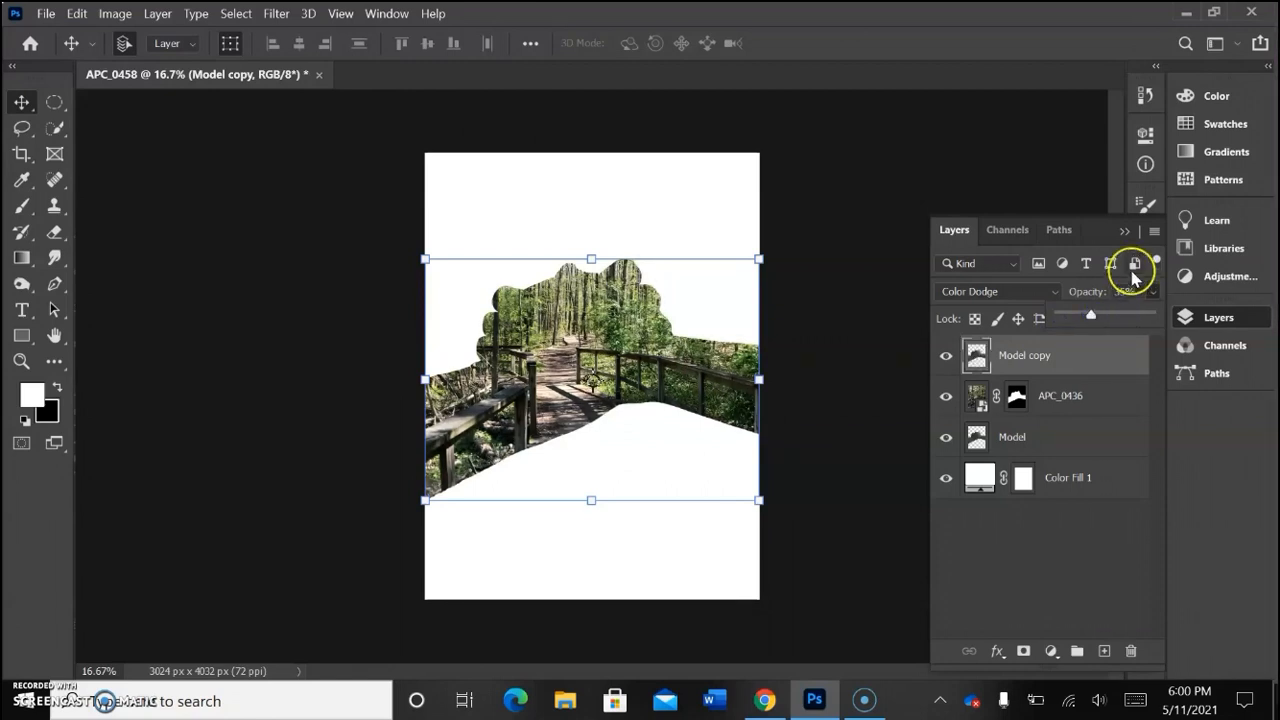
pyautogui.click(1052, 352)
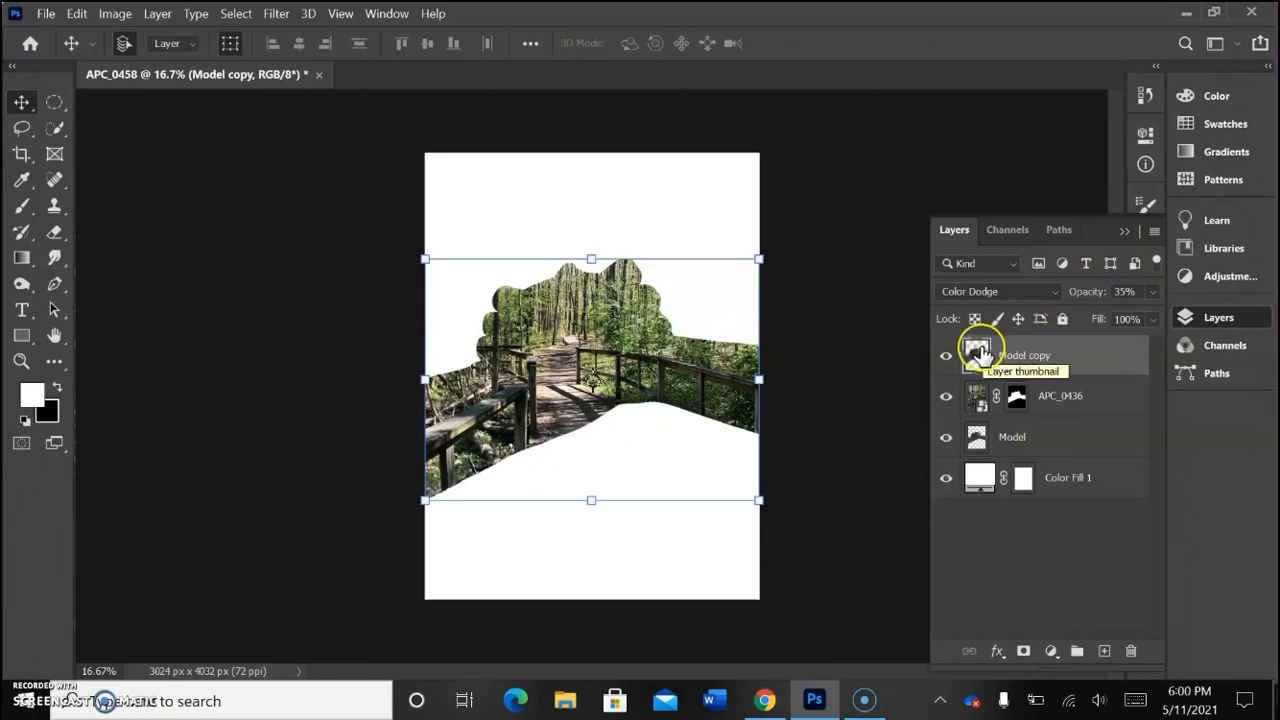
# Step: Add a white layer mask to the Model copy layer and set up a black brush at 40% opacity
pyautogui.click(1024, 651)
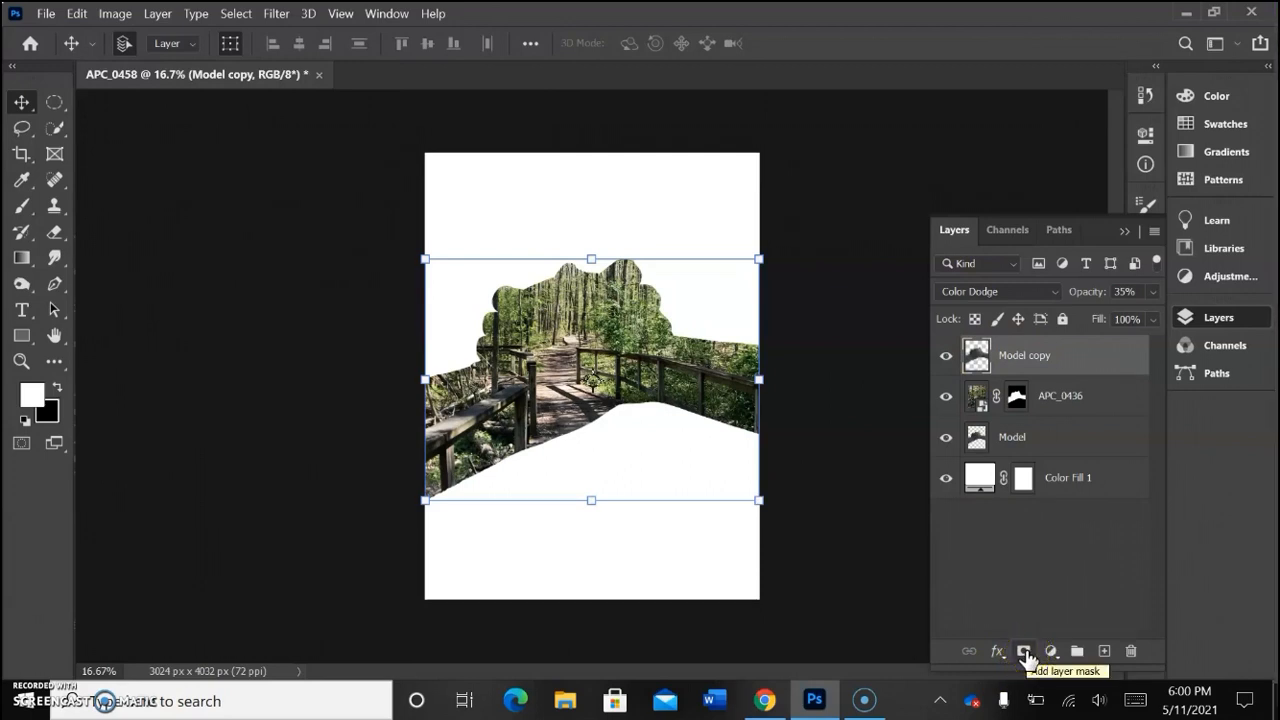
pyautogui.click(1024, 651)
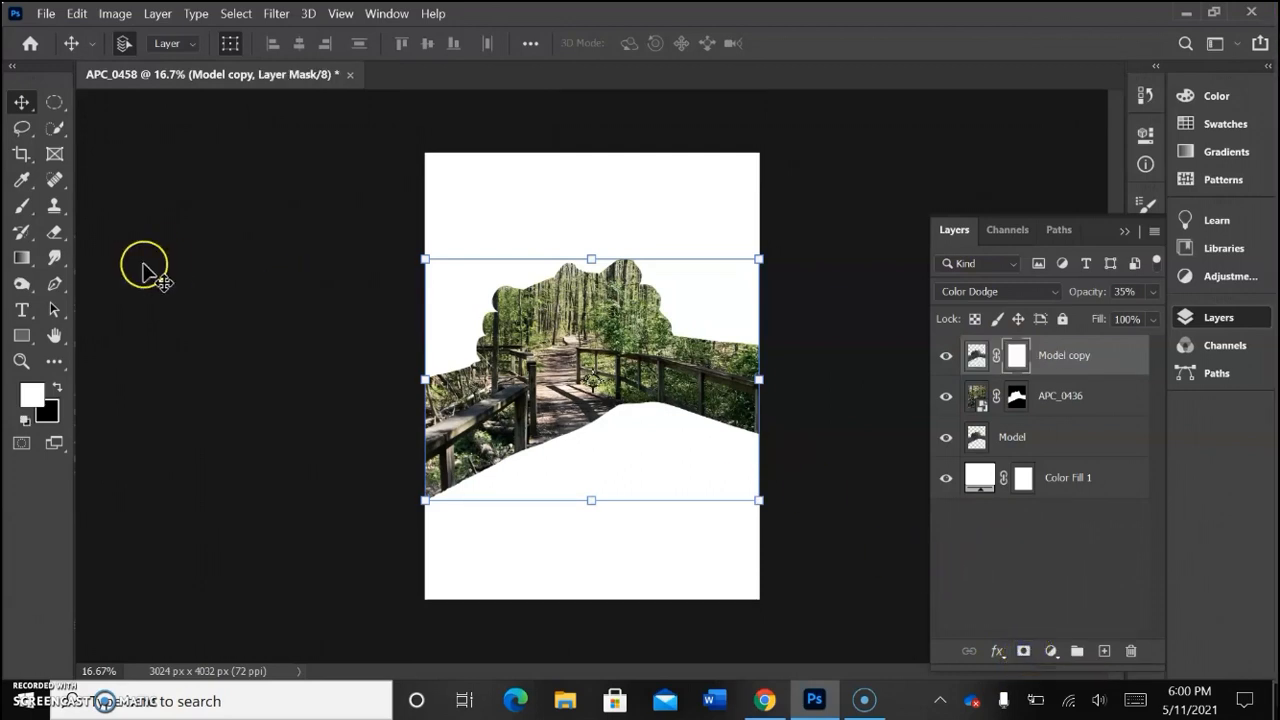
pyautogui.click(21, 205)
pyautogui.click(57, 390)
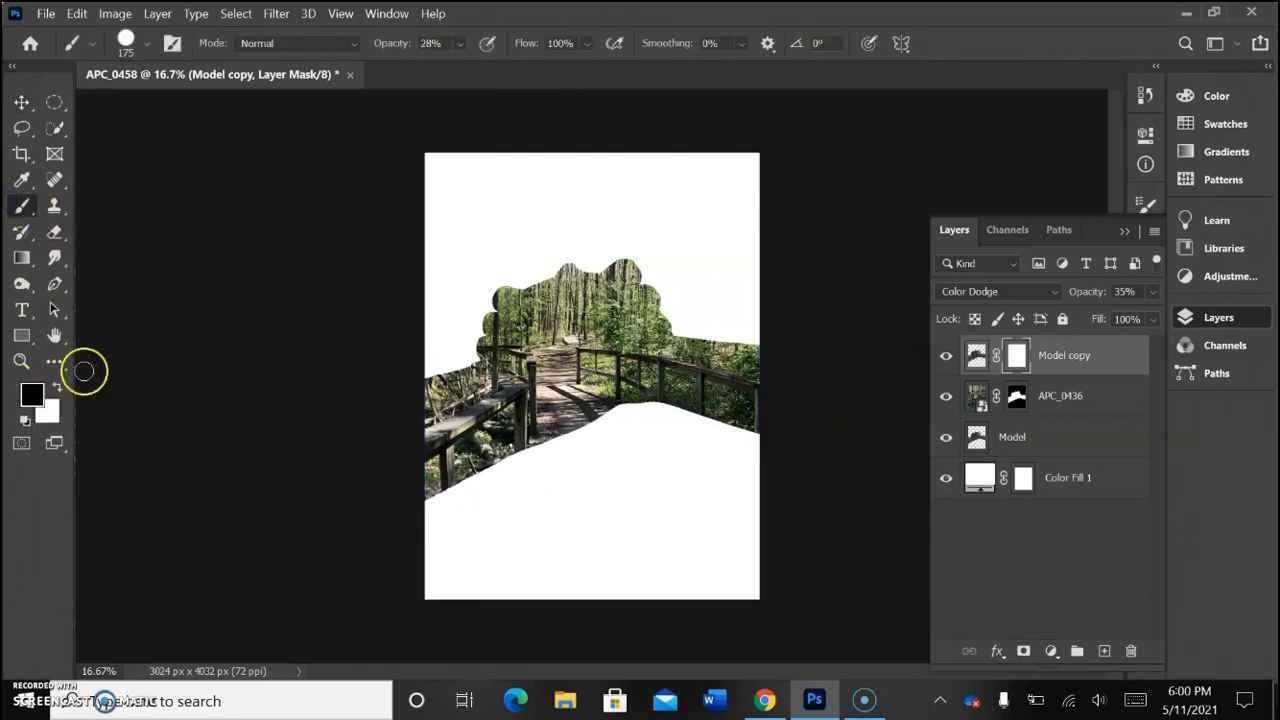
pyautogui.click(459, 43)
pyautogui.moveTo(480, 66); pyautogui.dragTo(441, 50)
pyautogui.write('40')
pyautogui.press('Return')
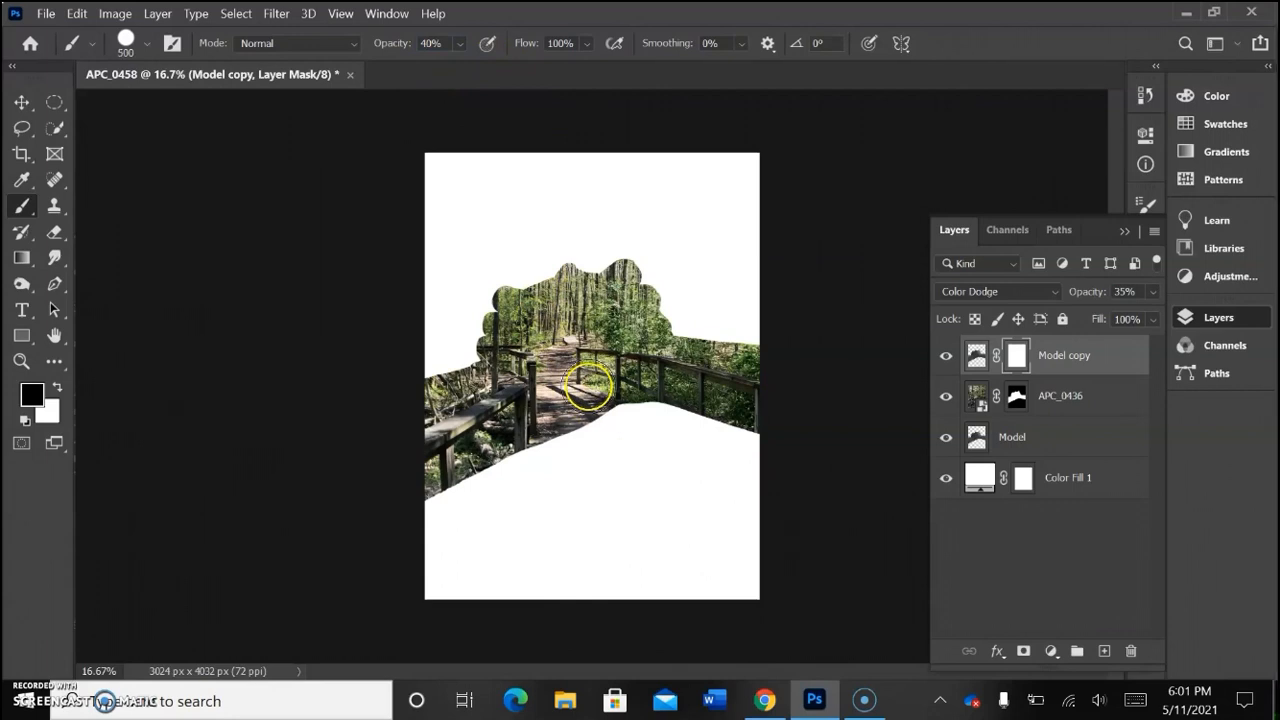
pyautogui.moveTo(534, 326); pyautogui.dragTo(573, 314)
pyautogui.moveTo(560, 183); pyautogui.dragTo(541, 205)
pyautogui.hotkey('ctrl', 'z')
pyautogui.moveTo(639, 304)
pyautogui.mouseDown()
pyautogui.moveTo(448, 297)
pyautogui.moveTo(748, 279)
pyautogui.moveTo(372, 393)
pyautogui.moveTo(683, 354)
pyautogui.moveTo(689, 379)
pyautogui.moveTo(445, 468)
pyautogui.mouseUp()
pyautogui.hotkey('ctrl', 'z')
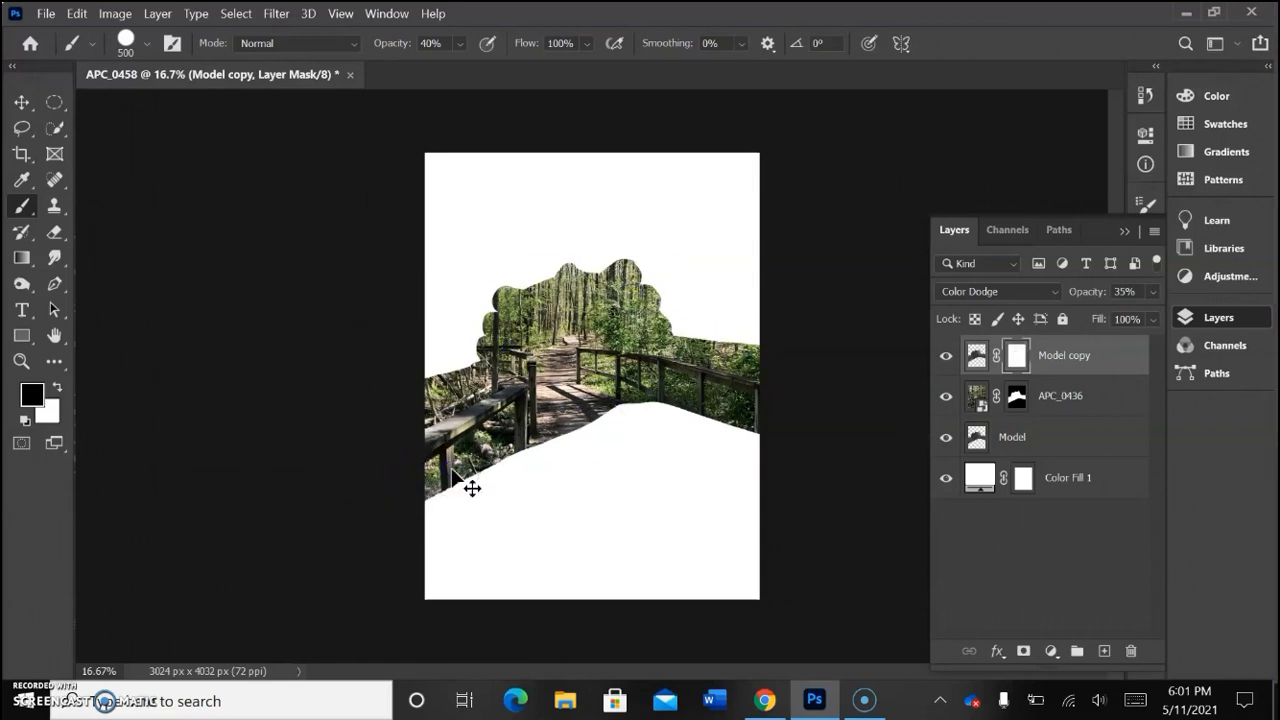
# Step: Enlarge the brush to 800 and paint black over the hands on the Model copy layer mask
pyautogui.press(']')
pyautogui.press(']')
pyautogui.press(']')
pyautogui.moveTo(529, 318)
pyautogui.mouseDown()
pyautogui.moveTo(590, 282)
pyautogui.moveTo(547, 291)
pyautogui.moveTo(715, 309)
pyautogui.moveTo(483, 395)
pyautogui.moveTo(673, 369)
pyautogui.moveTo(764, 396)
pyautogui.moveTo(606, 503)
pyautogui.moveTo(547, 458)
pyautogui.moveTo(557, 385)
pyautogui.moveTo(419, 419)
pyautogui.moveTo(419, 298)
pyautogui.moveTo(444, 339)
pyautogui.moveTo(600, 315)
pyautogui.moveTo(737, 415)
pyautogui.moveTo(612, 498)
pyautogui.mouseUp()
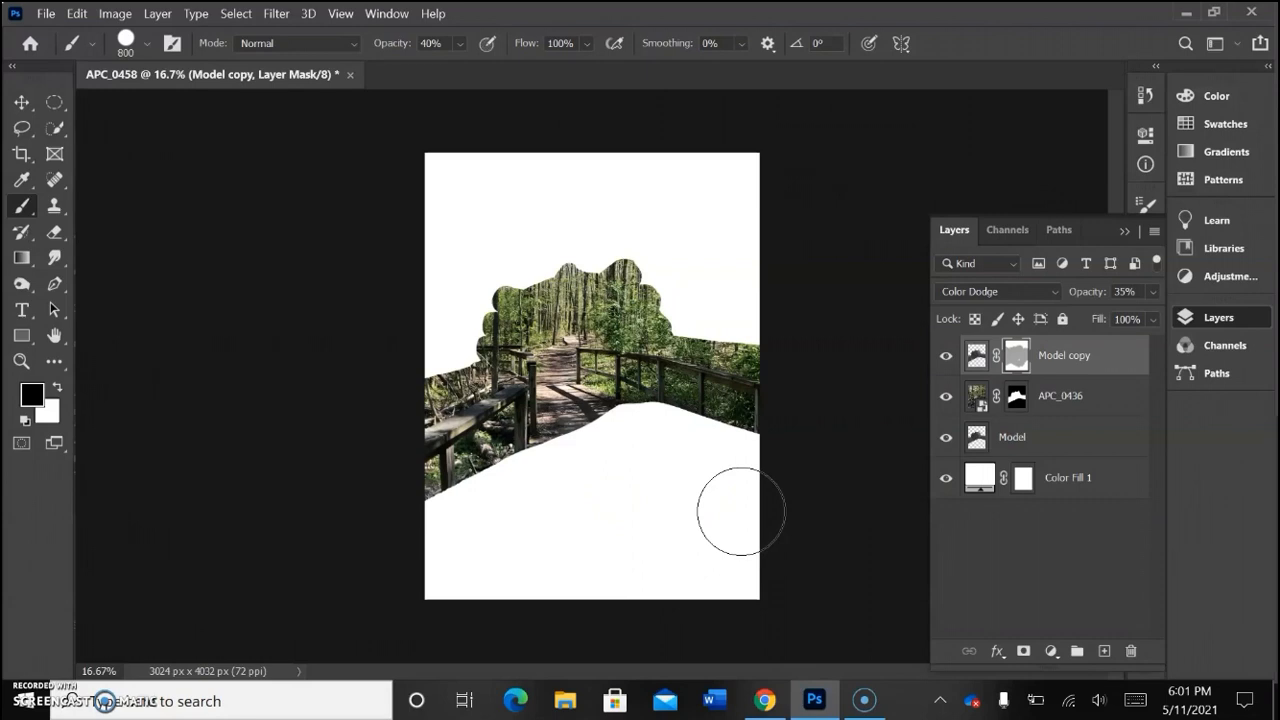
# Step: Try fading the forest over the hands with black strokes on the APC_0436 layer mask, and undo the strokes
pyautogui.click(1015, 402)
pyautogui.moveTo(651, 284)
pyautogui.mouseDown()
pyautogui.moveTo(580, 275)
pyautogui.moveTo(497, 303)
pyautogui.mouseUp()
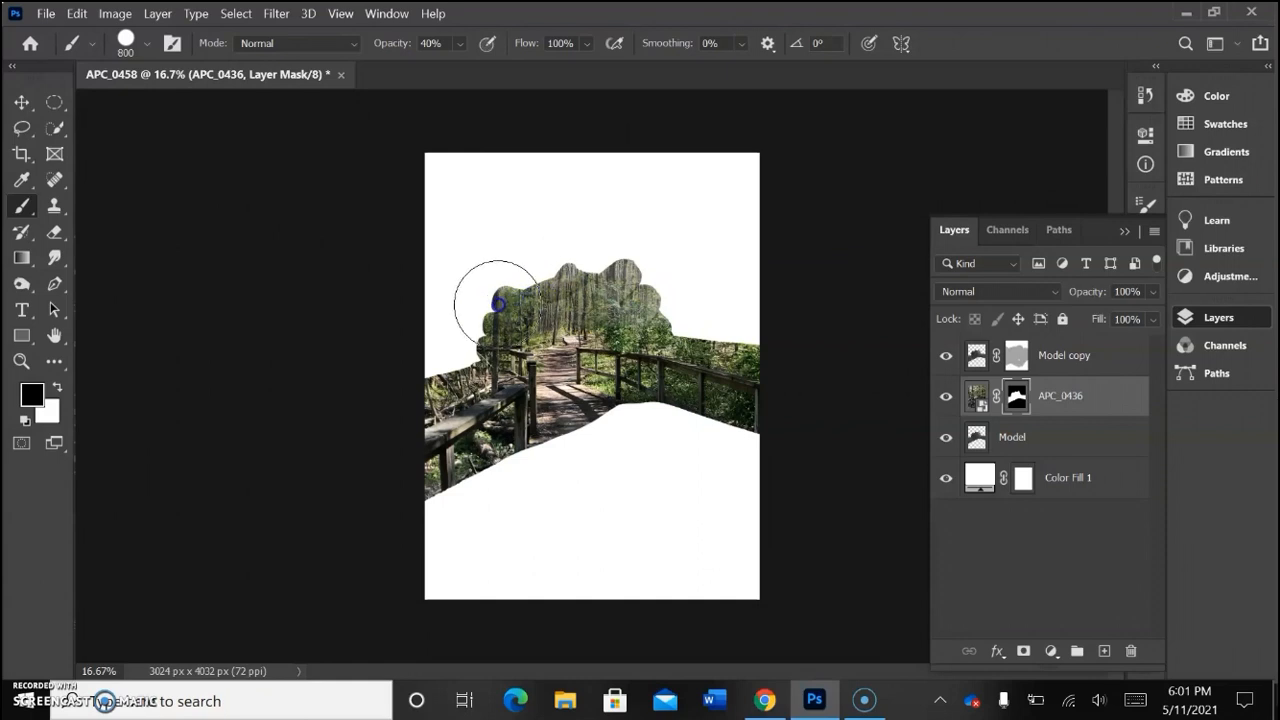
pyautogui.click(542, 326)
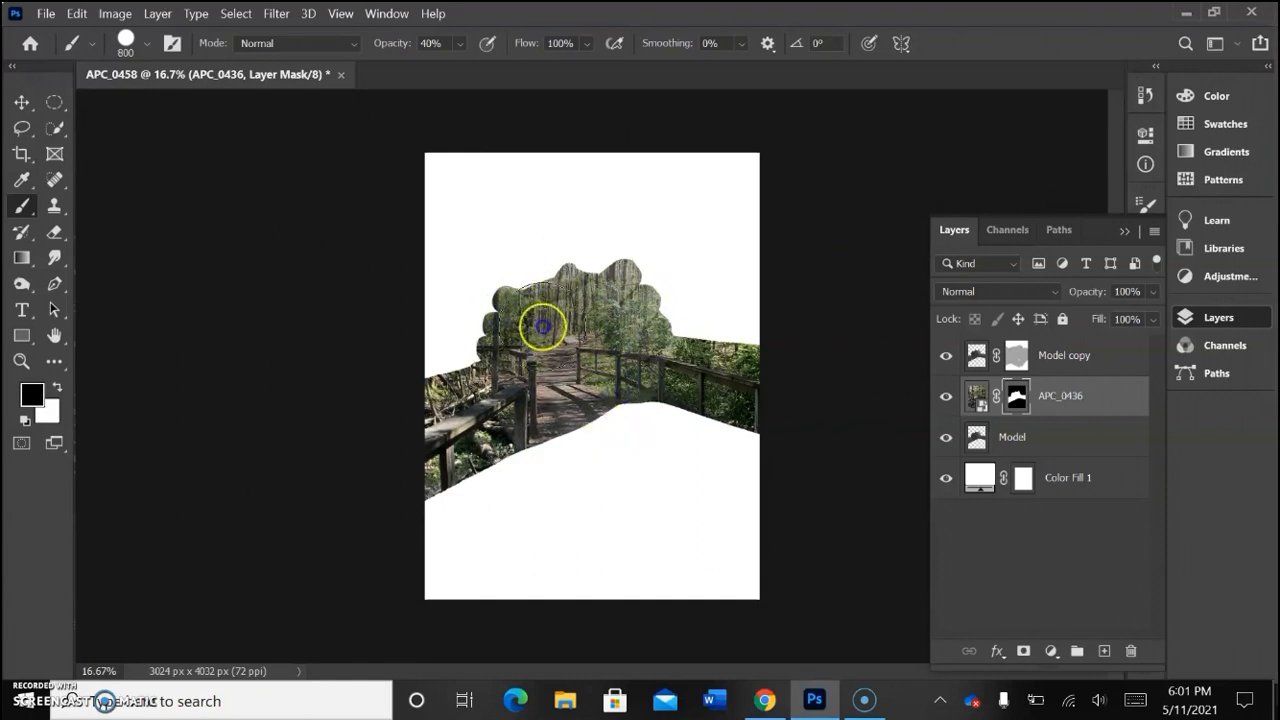
pyautogui.hotkey('ctrl', 'z')
pyautogui.moveTo(742, 356)
pyautogui.mouseDown()
pyautogui.moveTo(725, 473)
pyautogui.moveTo(691, 359)
pyautogui.moveTo(677, 417)
pyautogui.moveTo(637, 280)
pyautogui.moveTo(578, 232)
pyautogui.moveTo(563, 470)
pyautogui.moveTo(533, 467)
pyautogui.moveTo(508, 589)
pyautogui.moveTo(457, 577)
pyautogui.mouseUp()
pyautogui.hotkey('ctrl', 'z')
pyautogui.click(590, 285)
pyautogui.moveTo(590, 283)
pyautogui.mouseDown()
pyautogui.moveTo(570, 258)
pyautogui.moveTo(635, 262)
pyautogui.moveTo(560, 260)
pyautogui.moveTo(540, 308)
pyautogui.mouseUp()
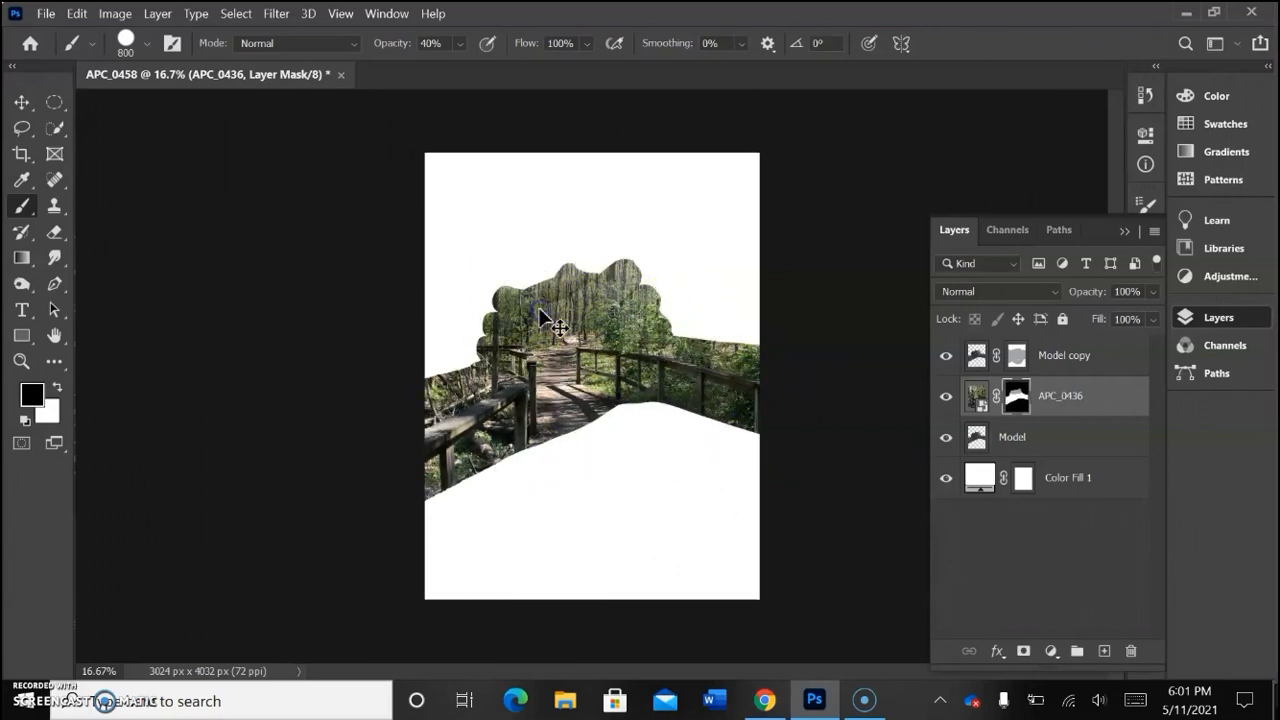
pyautogui.hotkey('ctrl', 'z')
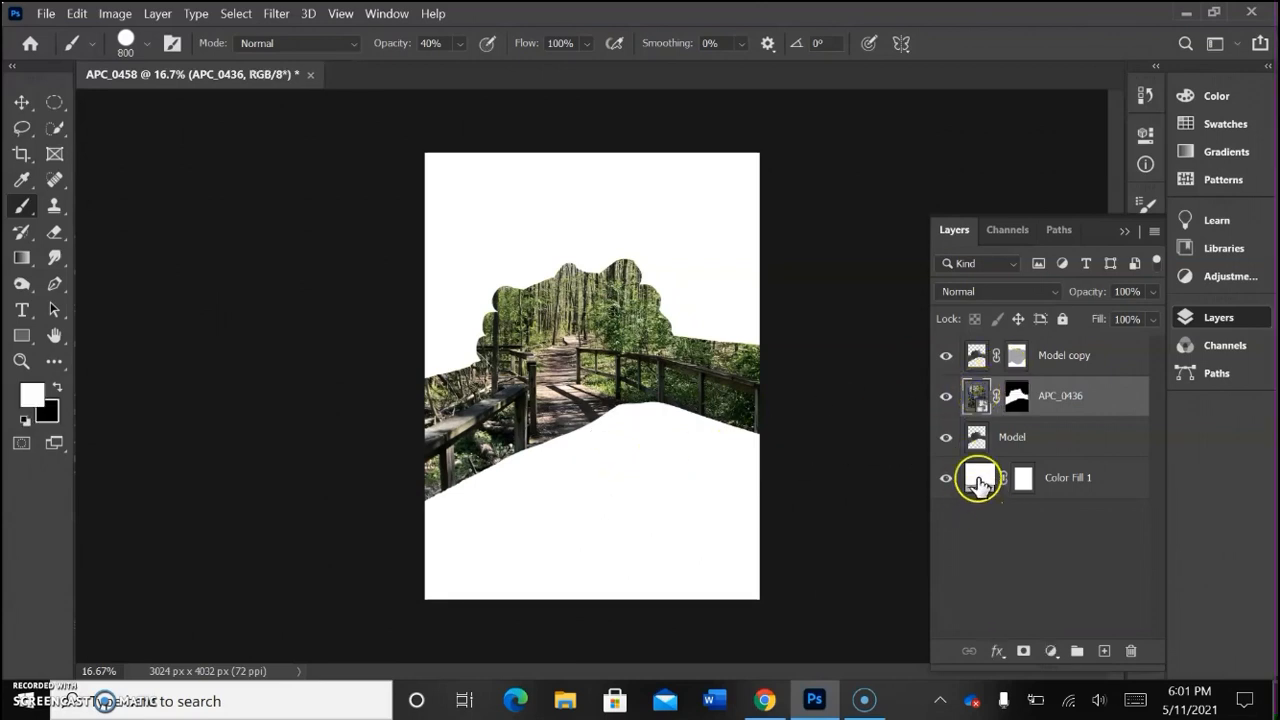
# Step: Change the Color Fill 1 layer's color to a khaki tone sampled from the forest photo and lightened to #b2ae82
pyautogui.doubleClick(978, 479)
pyautogui.moveTo(929, 195); pyautogui.dragTo(522, 322)
pyautogui.moveTo(666, 323); pyautogui.dragTo(953, 157)
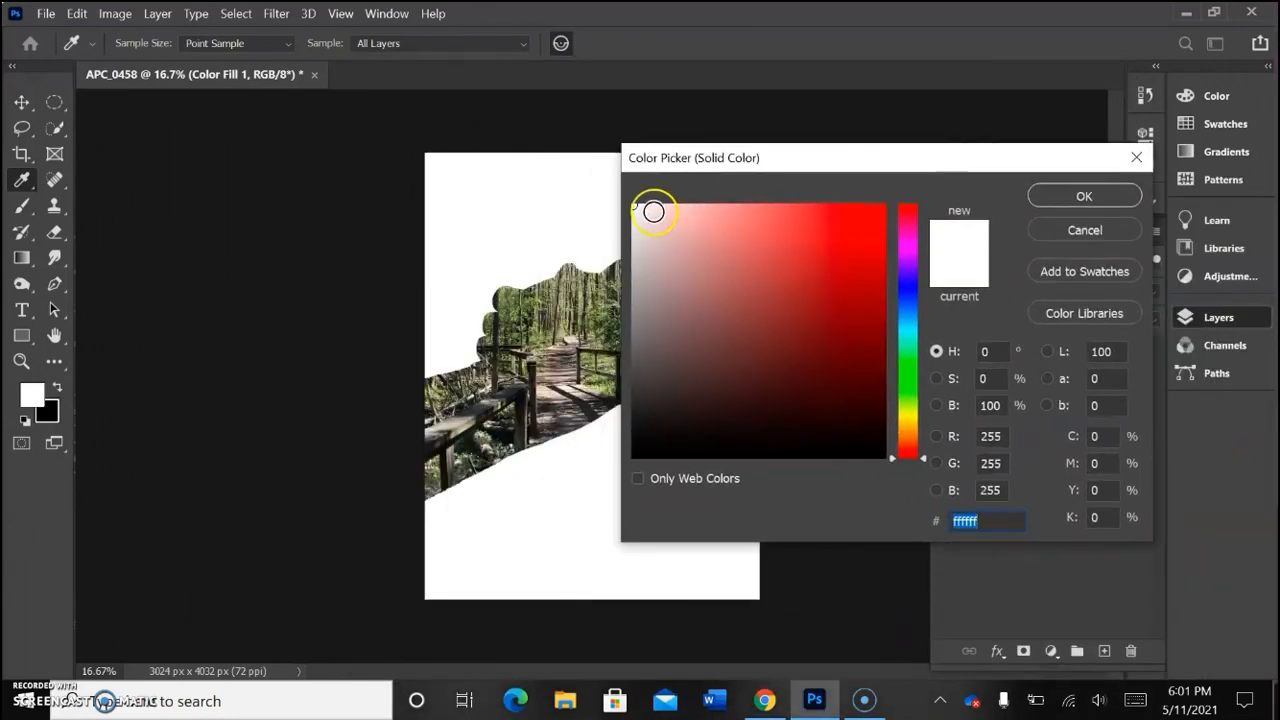
pyautogui.moveTo(850, 155); pyautogui.dragTo(926, 158)
pyautogui.moveTo(614, 278); pyautogui.dragTo(509, 285)
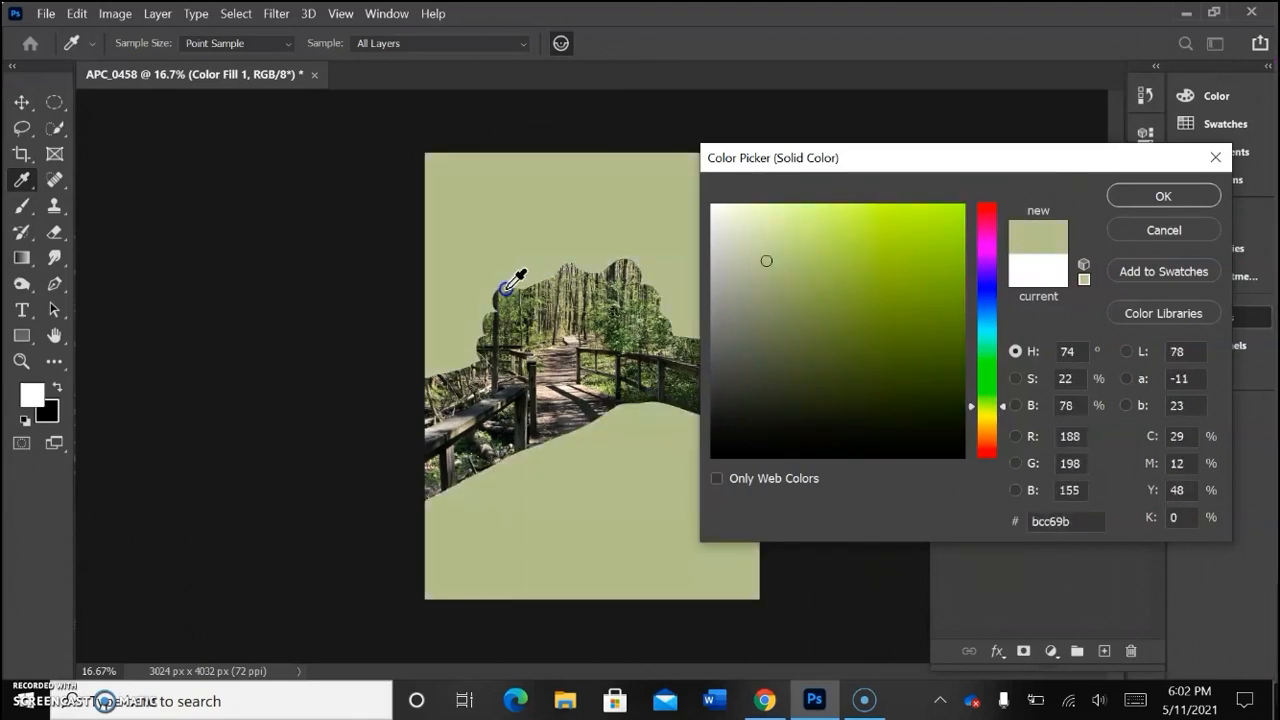
pyautogui.moveTo(524, 292); pyautogui.dragTo(564, 332)
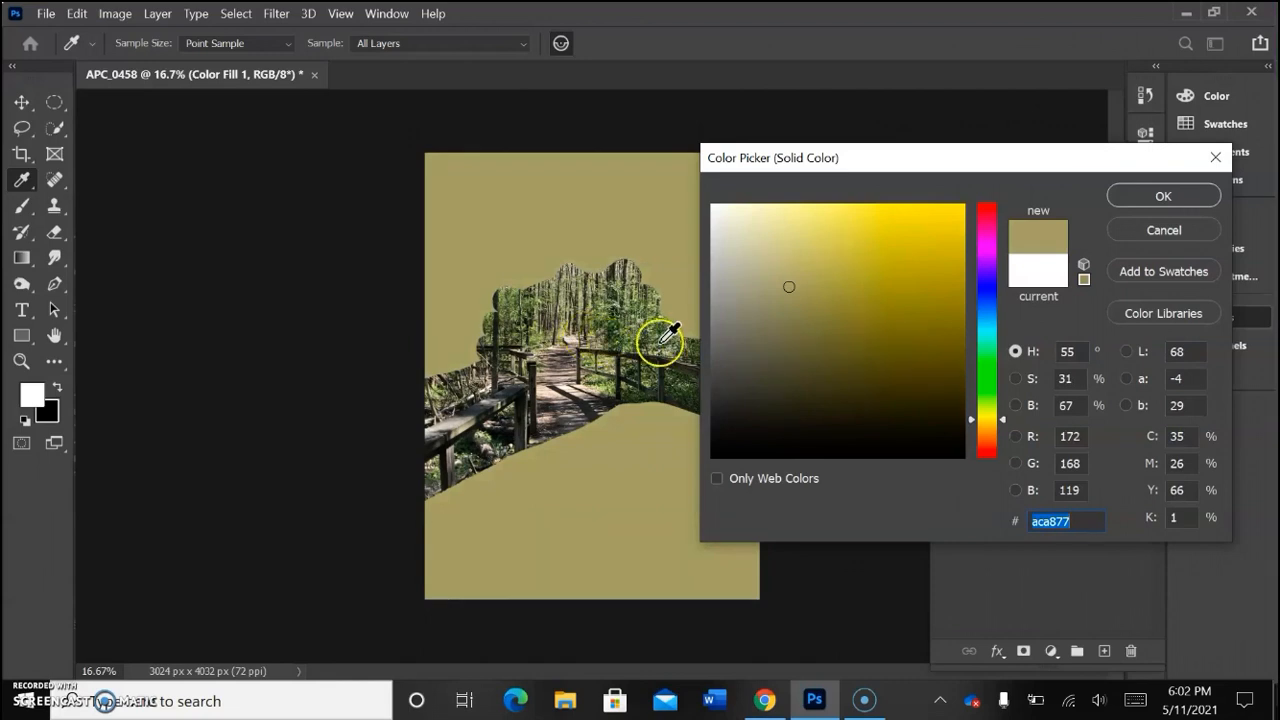
pyautogui.moveTo(790, 286); pyautogui.dragTo(779, 280)
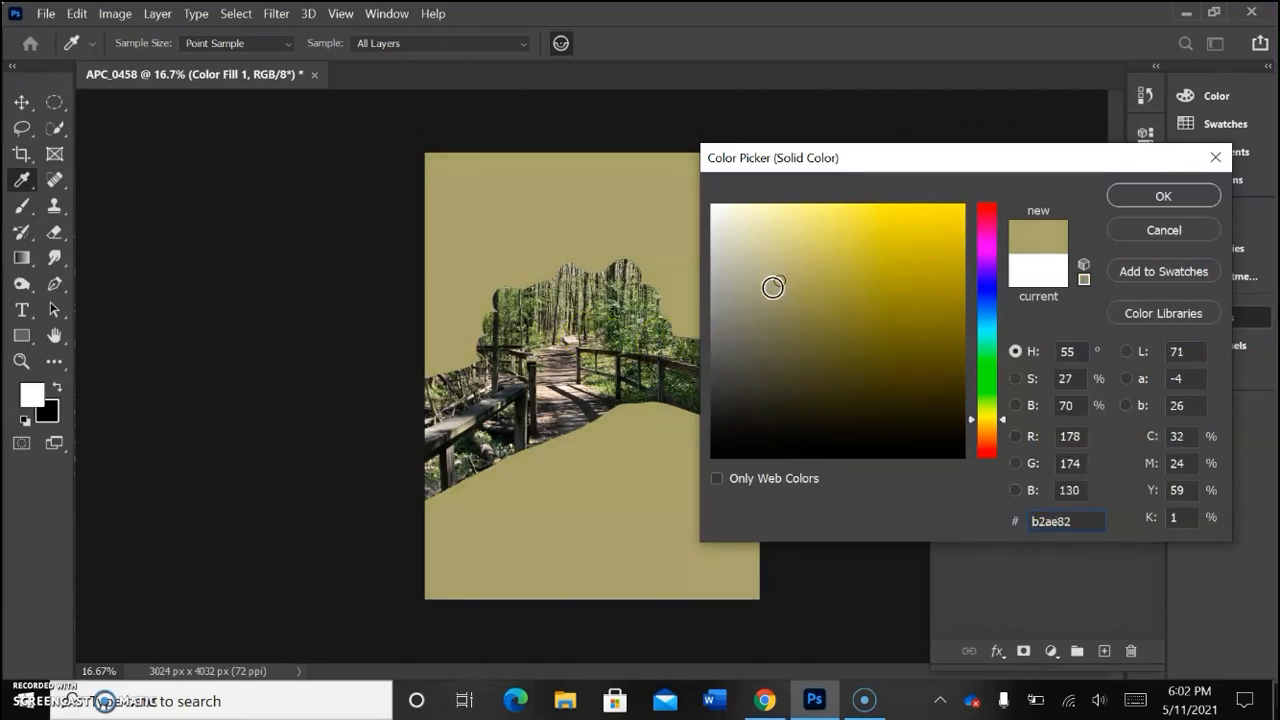
pyautogui.click(1148, 198)
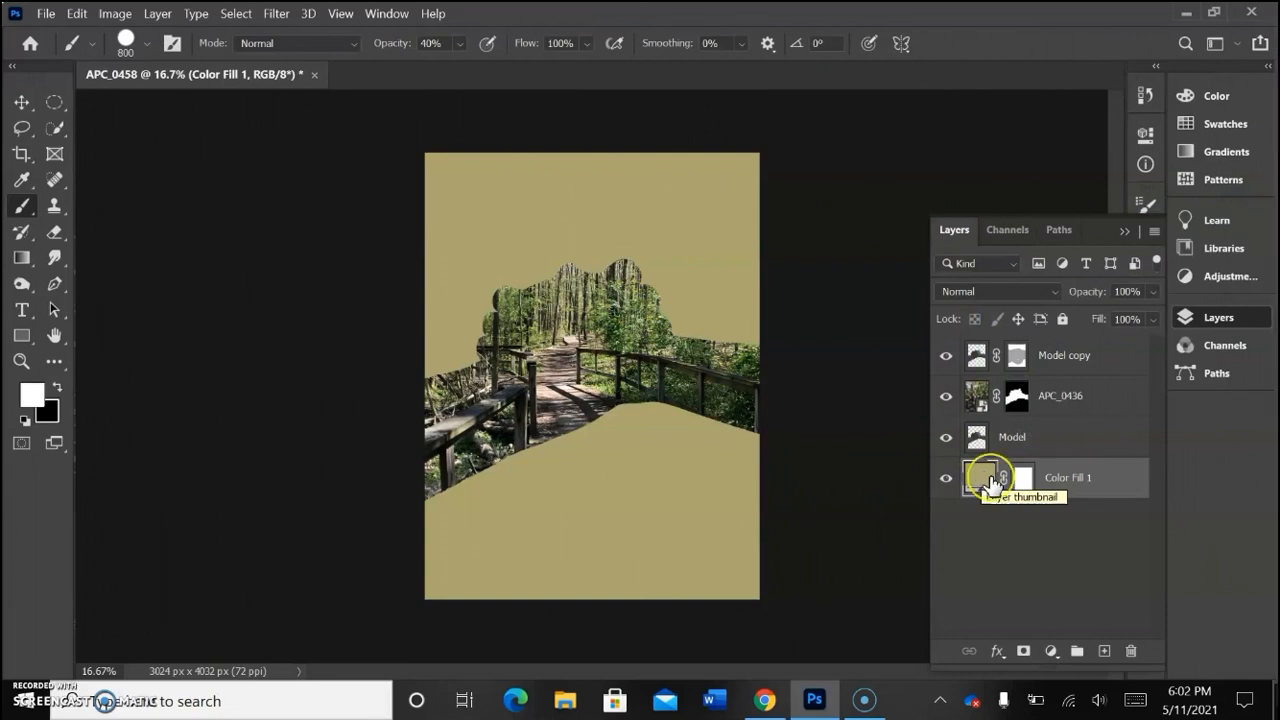
# Step: Duplicate the APC_0436 layer and delete the layer mask from the copy
pyautogui.click(970, 396)
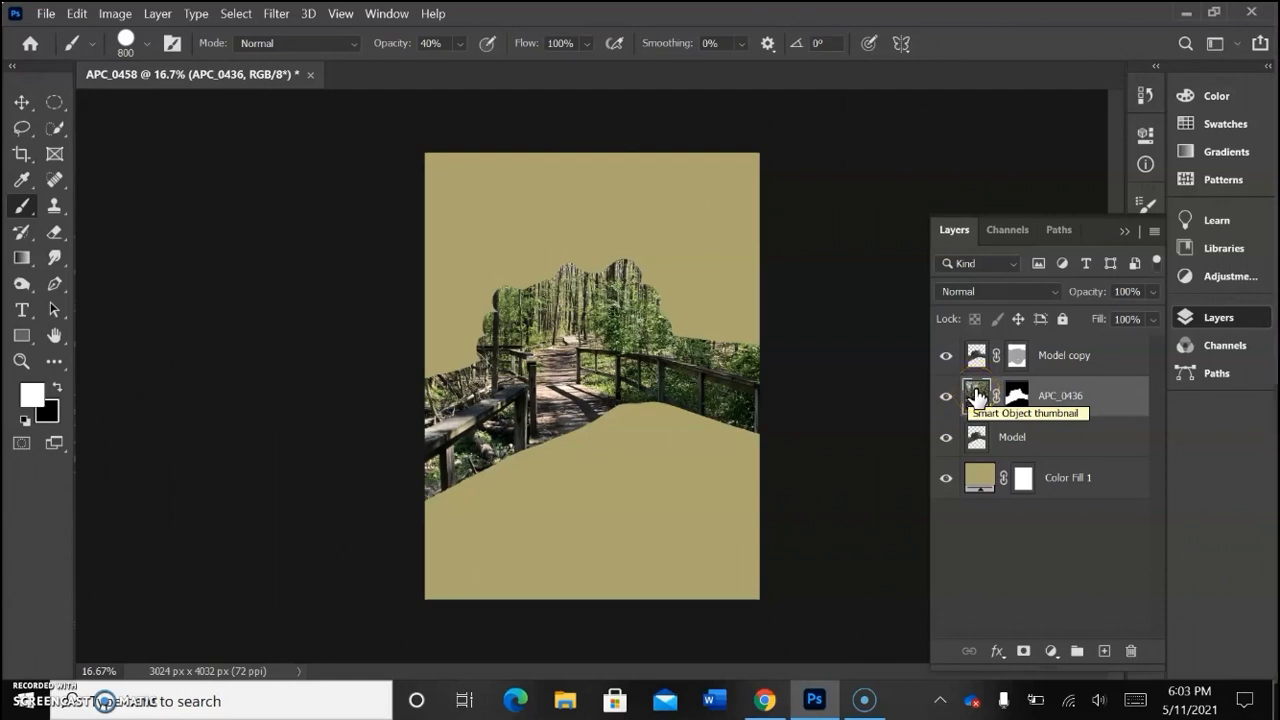
pyautogui.hotkey('ctrl', 'j')
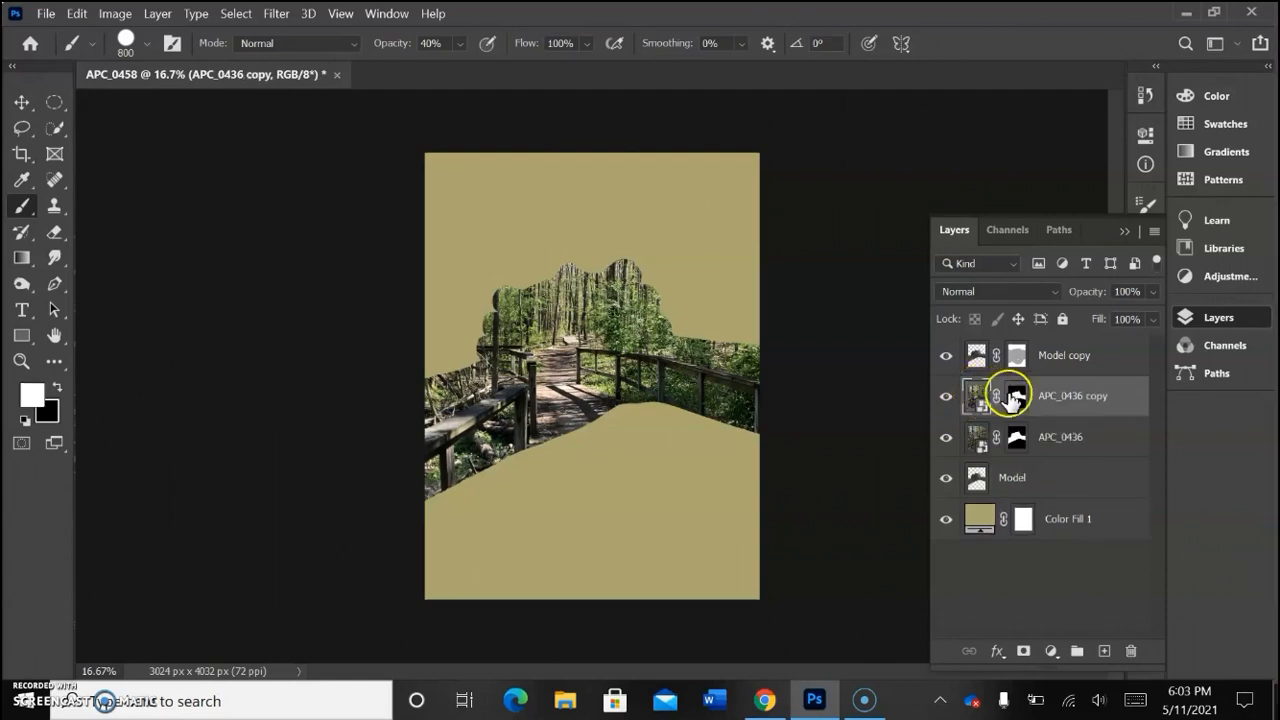
pyautogui.click(1015, 400)
pyautogui.moveTo(1015, 400); pyautogui.dragTo(1133, 655)
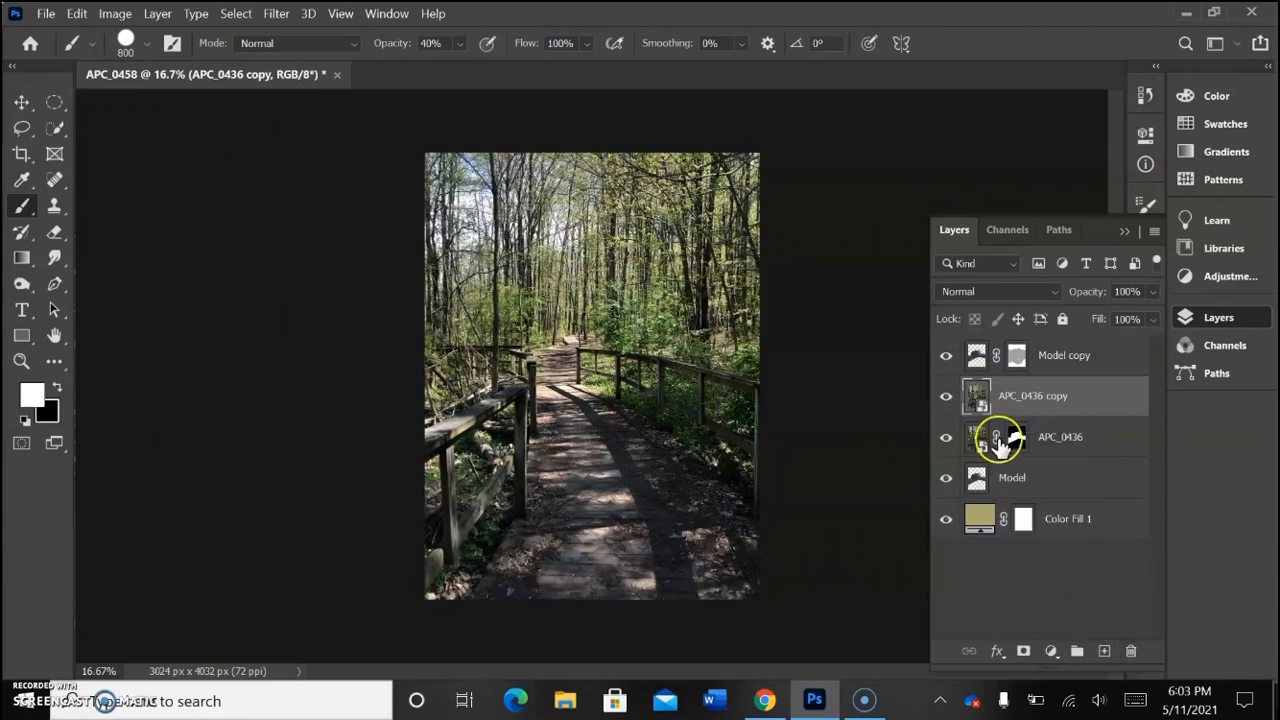
# Step: Set the APC_0436 copy layer's blend mode to Lighten and add a black layer mask that hides the whole layer
pyautogui.click(976, 294)
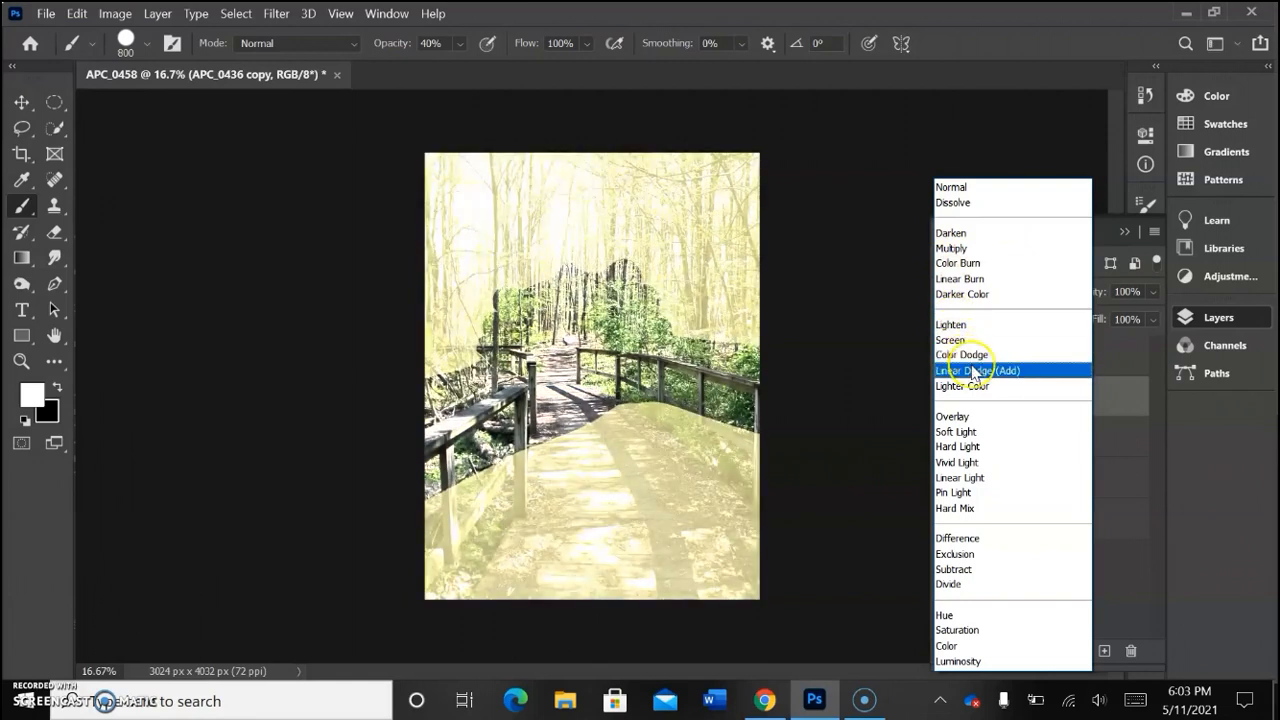
pyautogui.click(963, 325)
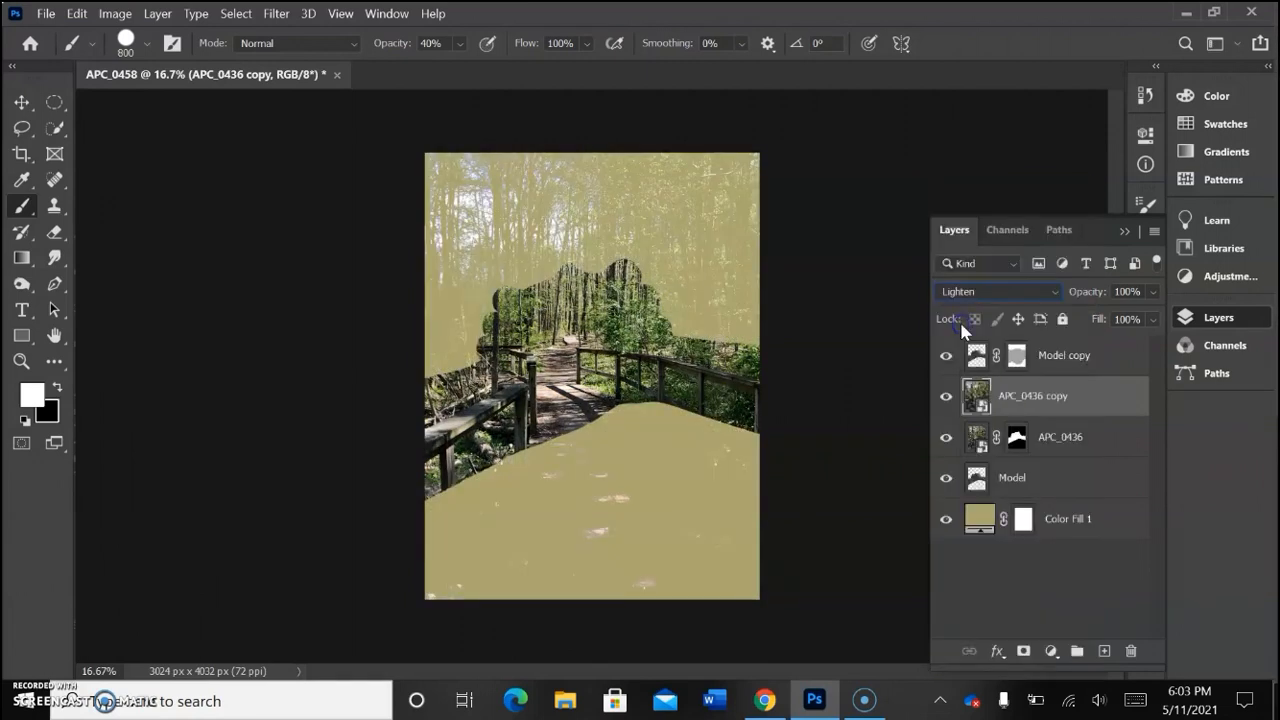
pyautogui.keyDown('alt'); pyautogui.click(1025, 650); pyautogui.keyUp('alt')
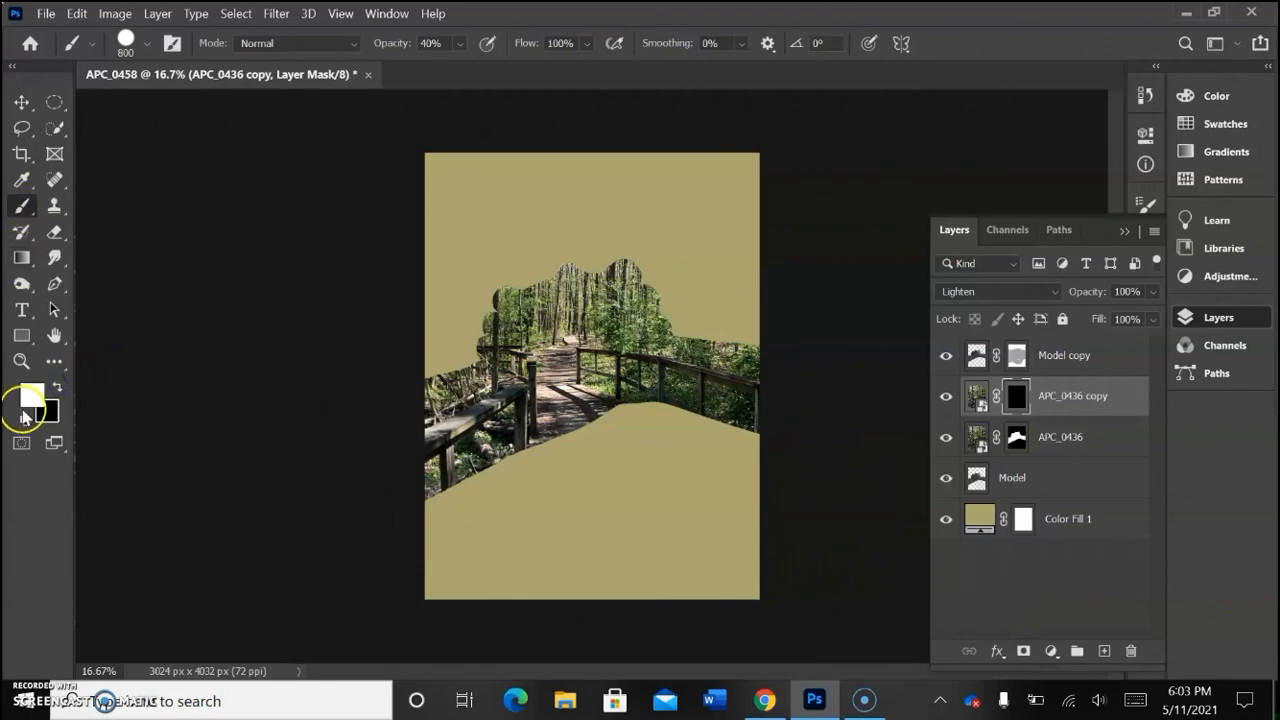
# Step: Try revealing the background forest with white strokes on the APC_0436 copy mask at 40% and 21% brush opacity, undoing each attempt
pyautogui.moveTo(443, 347)
pyautogui.mouseDown()
pyautogui.moveTo(438, 160)
pyautogui.moveTo(495, 351)
pyautogui.moveTo(561, 198)
pyautogui.moveTo(717, 238)
pyautogui.moveTo(703, 314)
pyautogui.moveTo(727, 515)
pyautogui.moveTo(655, 407)
pyautogui.moveTo(631, 470)
pyautogui.mouseUp()
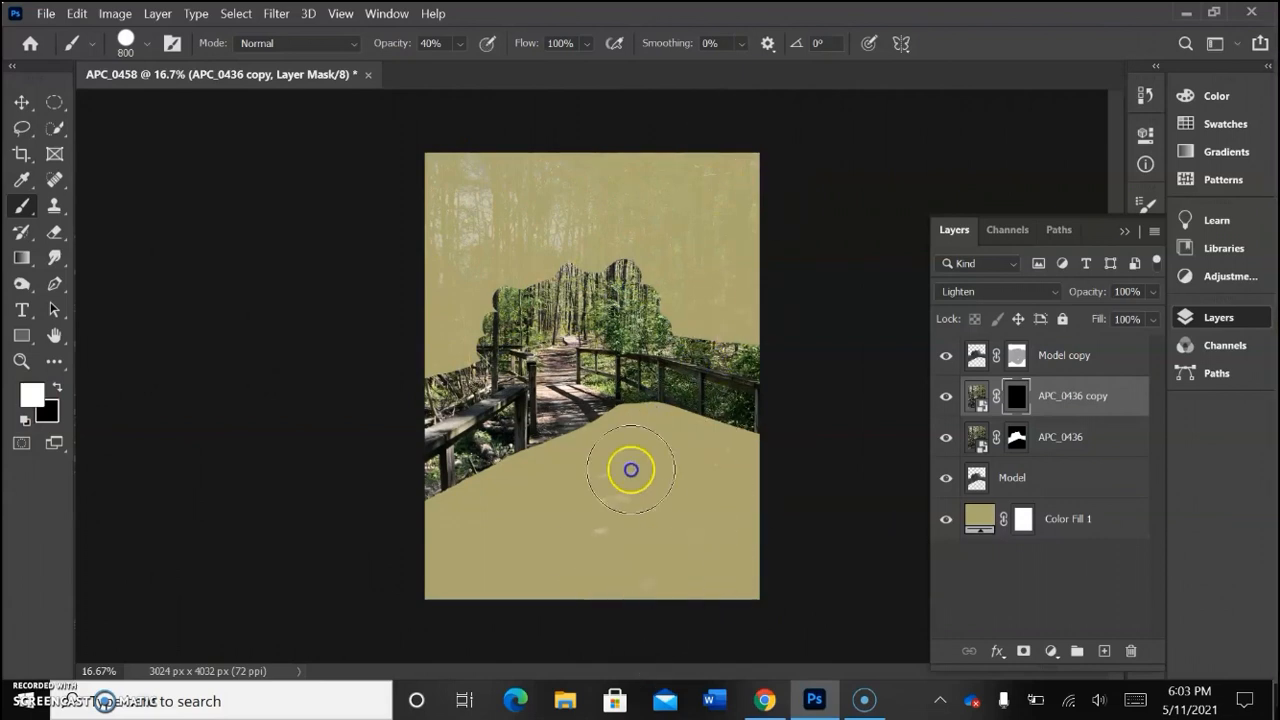
pyautogui.hotkey('ctrl', 'z')
pyautogui.click(577, 402)
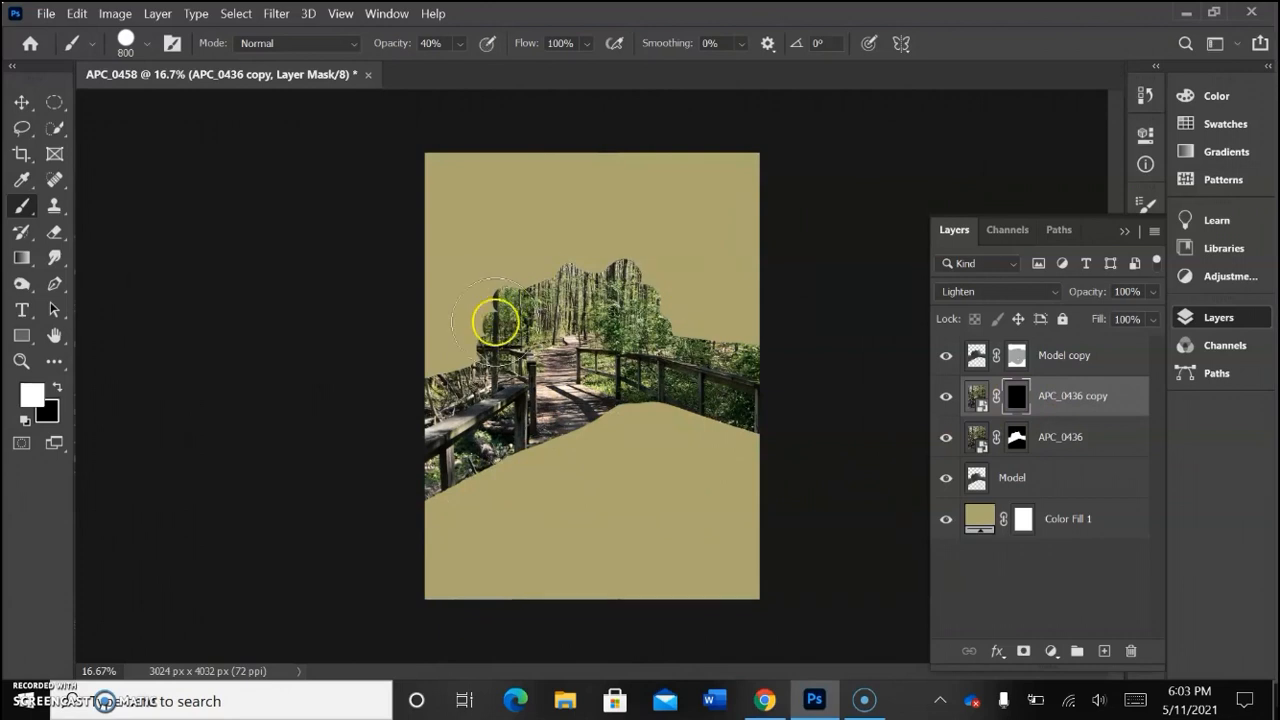
pyautogui.click(460, 43)
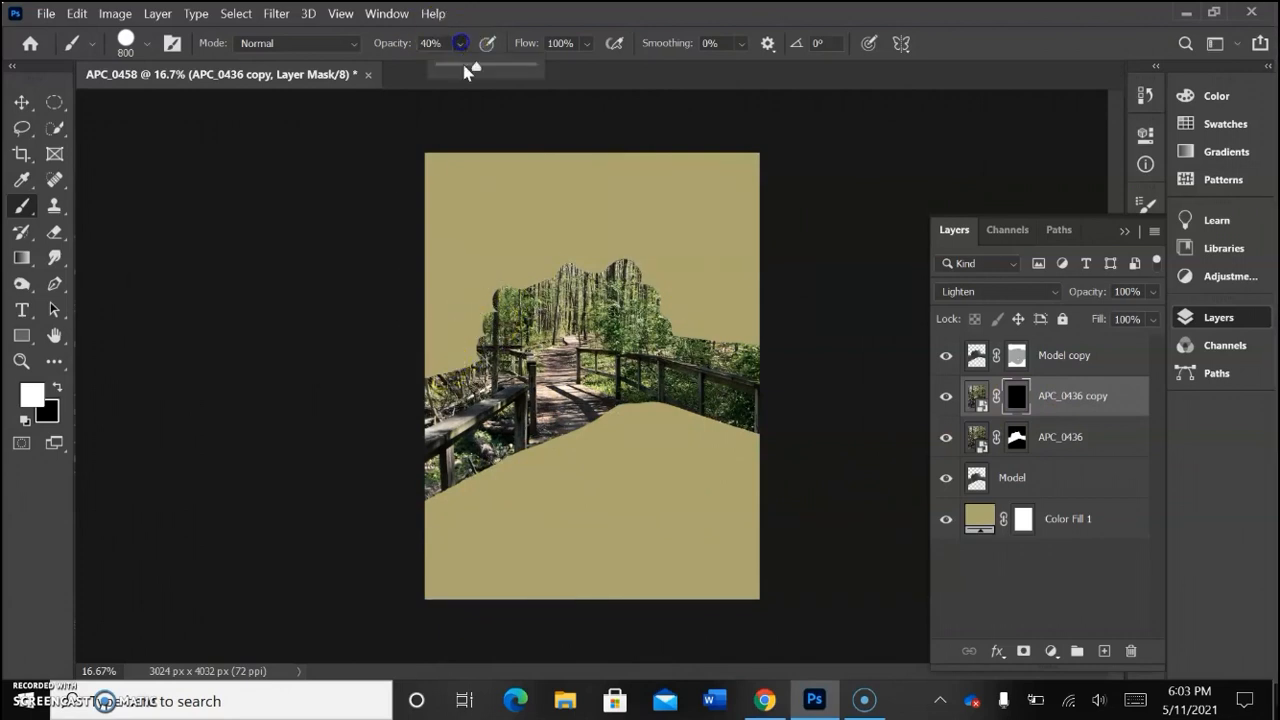
pyautogui.moveTo(462, 68); pyautogui.dragTo(451, 134)
pyautogui.moveTo(451, 251); pyautogui.dragTo(540, 255)
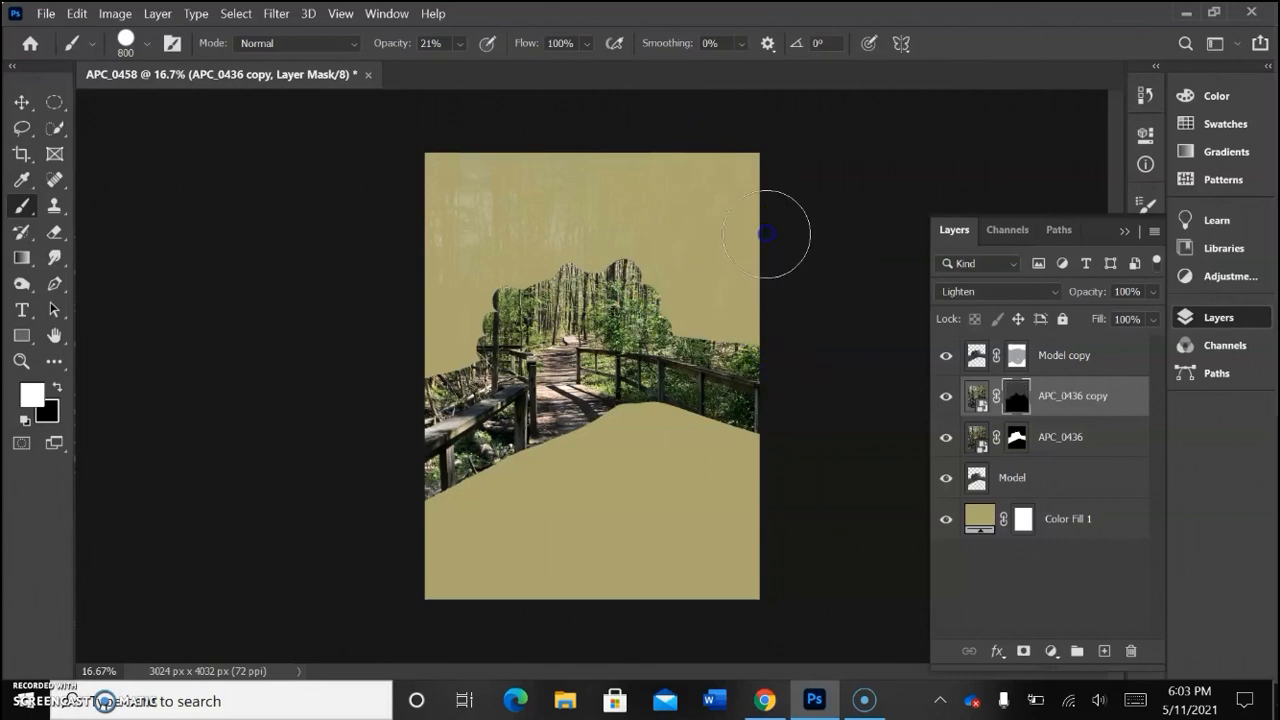
pyautogui.hotkey('ctrl', 'z')
# Step: Set the brush opacity to 38% and paint white on the APC_0436 copy mask over the background above and below the hands
pyautogui.click(460, 42)
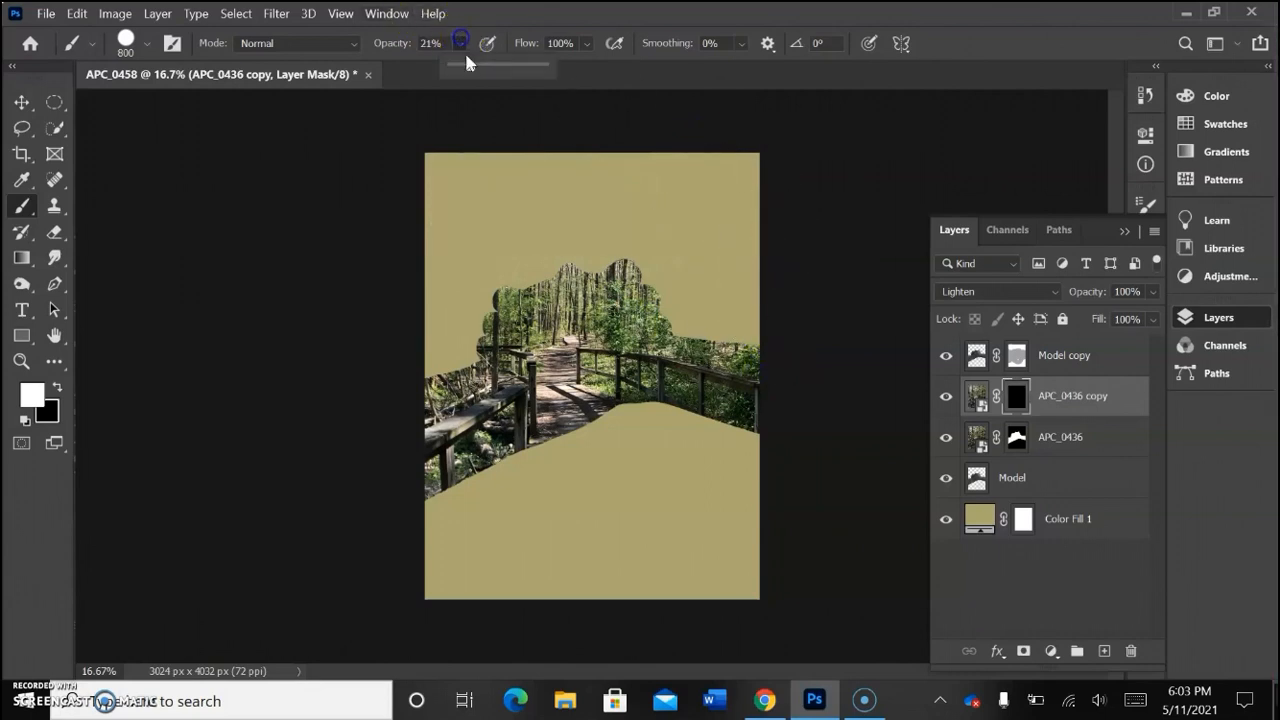
pyautogui.moveTo(476, 70); pyautogui.dragTo(481, 68)
pyautogui.moveTo(468, 147)
pyautogui.mouseDown()
pyautogui.moveTo(438, 288)
pyautogui.moveTo(457, 421)
pyautogui.moveTo(532, 117)
pyautogui.moveTo(559, 317)
pyautogui.moveTo(672, 245)
pyautogui.moveTo(688, 157)
pyautogui.moveTo(710, 333)
pyautogui.mouseUp()
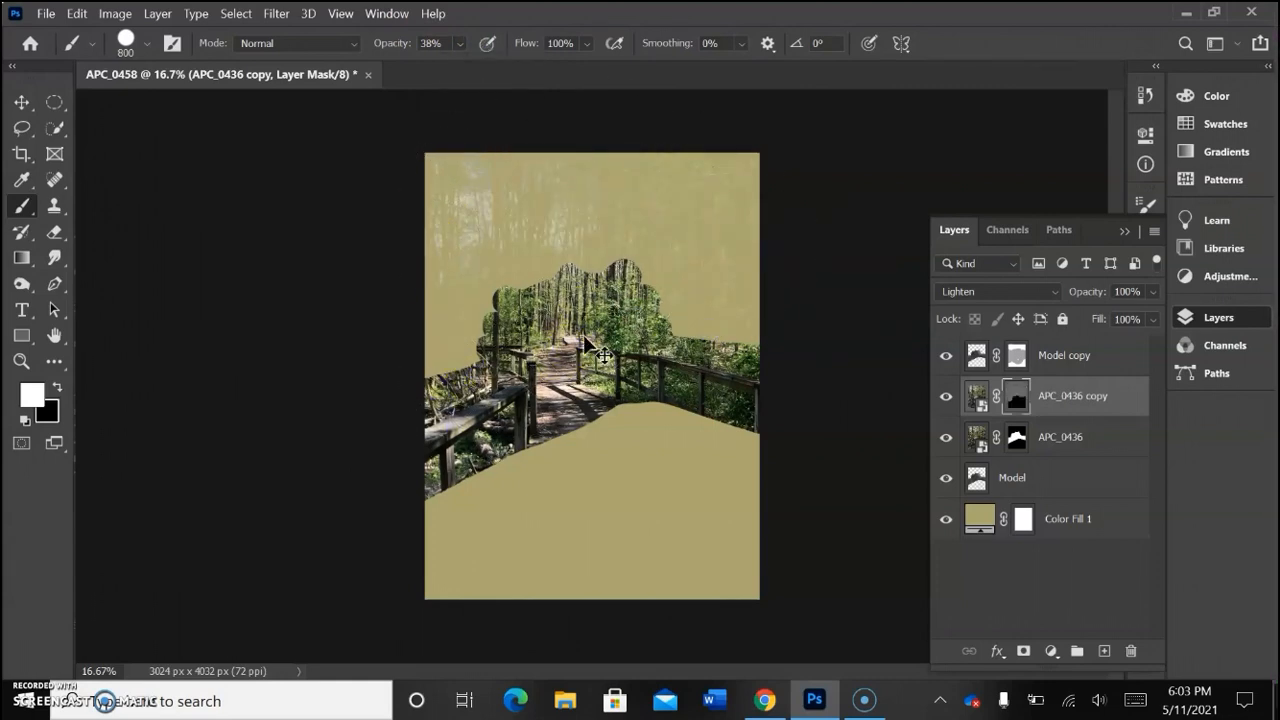
pyautogui.hotkey('ctrl', 'z')
pyautogui.moveTo(438, 166)
pyautogui.mouseDown()
pyautogui.moveTo(447, 361)
pyautogui.moveTo(501, 146)
pyautogui.moveTo(594, 148)
pyautogui.moveTo(638, 425)
pyautogui.moveTo(736, 415)
pyautogui.moveTo(763, 227)
pyautogui.moveTo(687, 445)
pyautogui.moveTo(531, 486)
pyautogui.mouseUp()
pyautogui.moveTo(452, 554)
pyautogui.mouseDown()
pyautogui.moveTo(543, 573)
pyautogui.moveTo(542, 487)
pyautogui.moveTo(685, 505)
pyautogui.moveTo(534, 616)
pyautogui.moveTo(717, 575)
pyautogui.moveTo(662, 552)
pyautogui.mouseUp()
pyautogui.hotkey('ctrl', 'z')
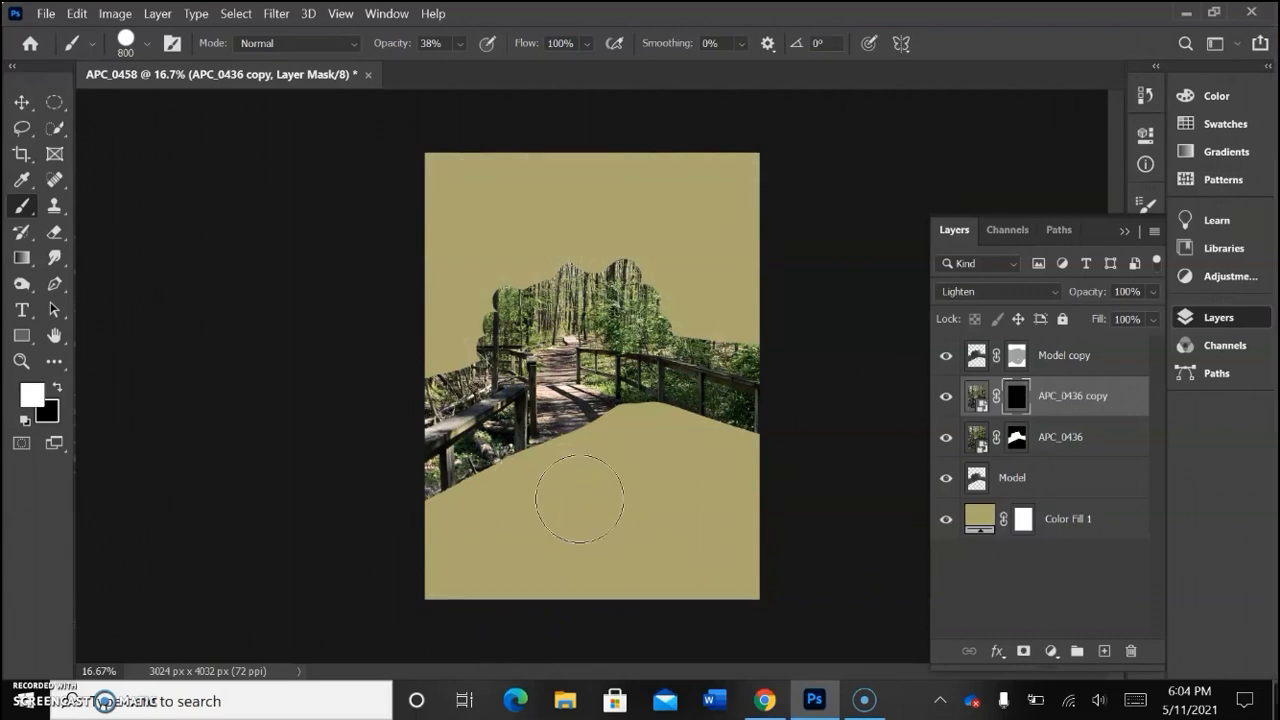
pyautogui.moveTo(579, 499)
pyautogui.mouseDown()
pyautogui.moveTo(583, 449)
pyautogui.moveTo(449, 354)
pyautogui.moveTo(437, 280)
pyautogui.moveTo(520, 185)
pyautogui.moveTo(697, 160)
pyautogui.moveTo(746, 203)
pyautogui.moveTo(743, 517)
pyautogui.moveTo(690, 392)
pyautogui.moveTo(517, 631)
pyautogui.moveTo(523, 543)
pyautogui.moveTo(463, 563)
pyautogui.mouseUp()
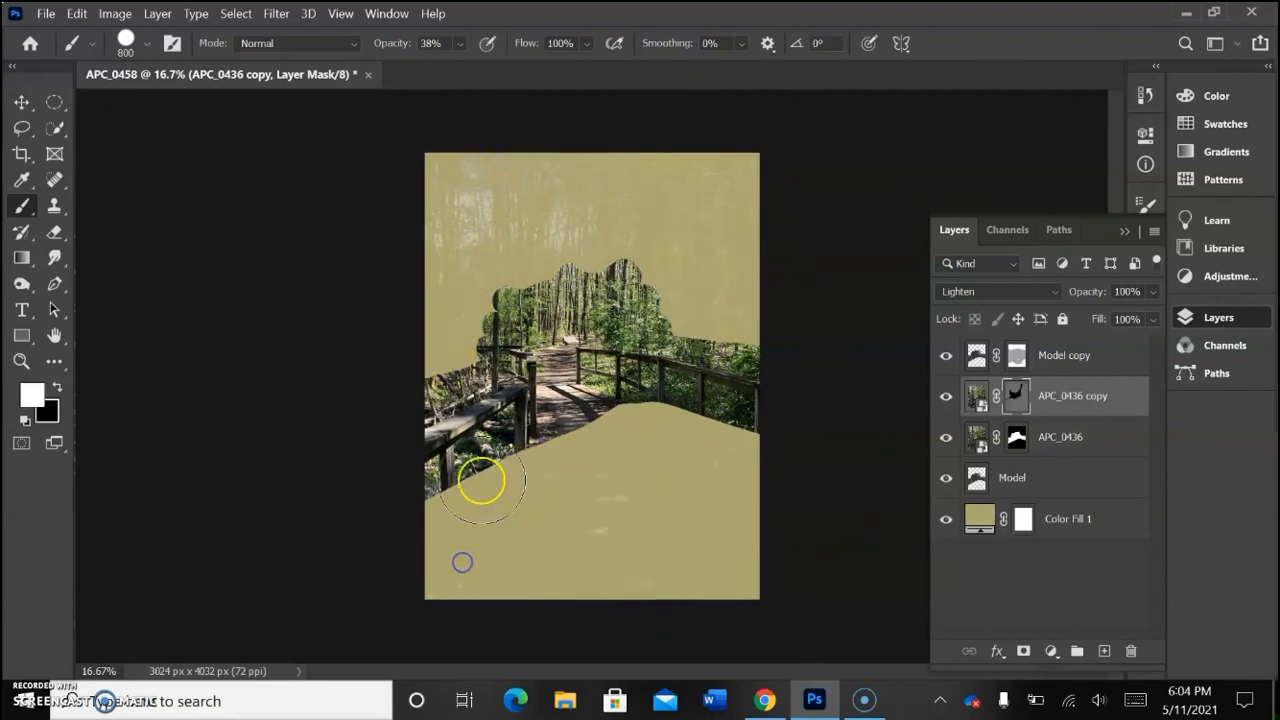